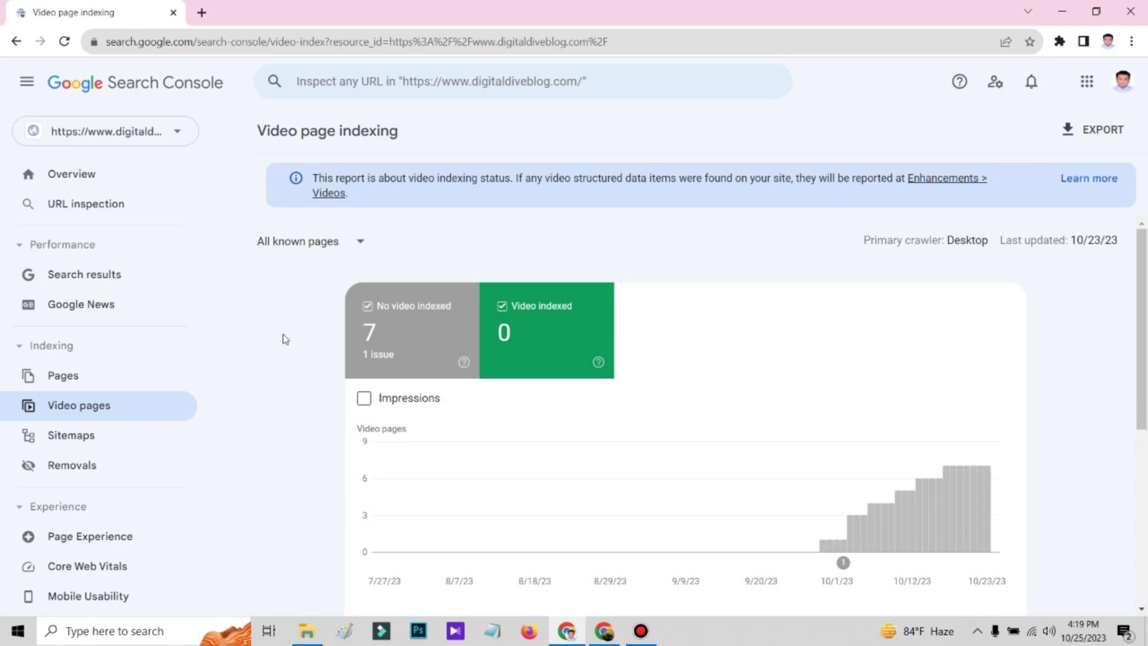
Step: Open the Video outside the viewport issue report and view the first issue's validation details
scroll(277, 341, "down", 5)
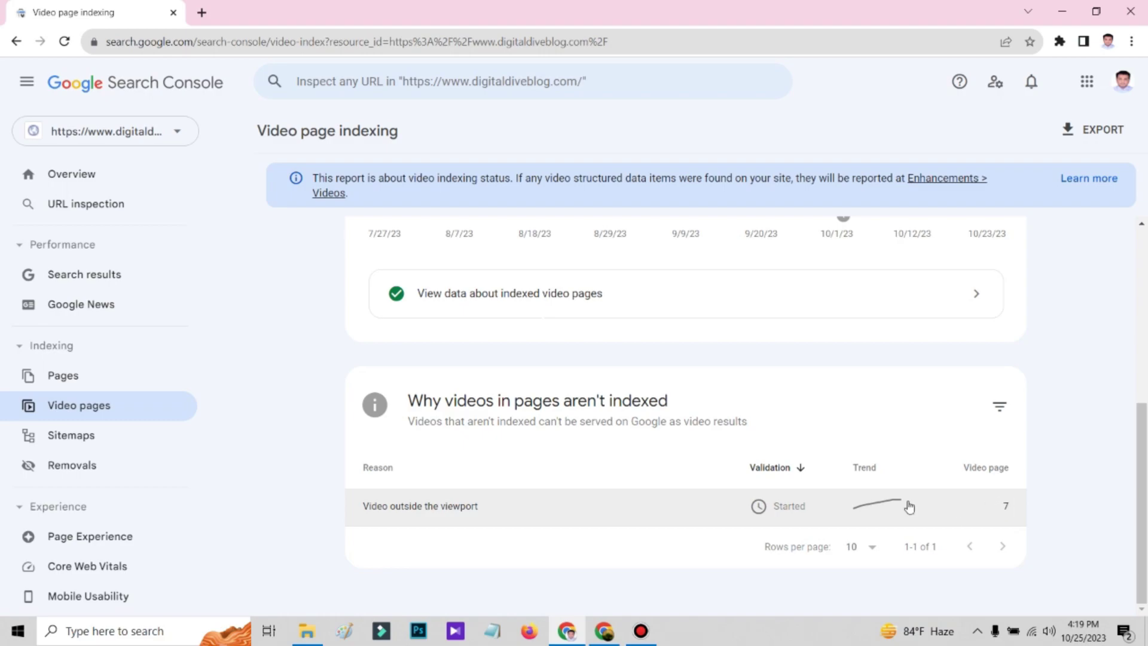
left_click(510, 506)
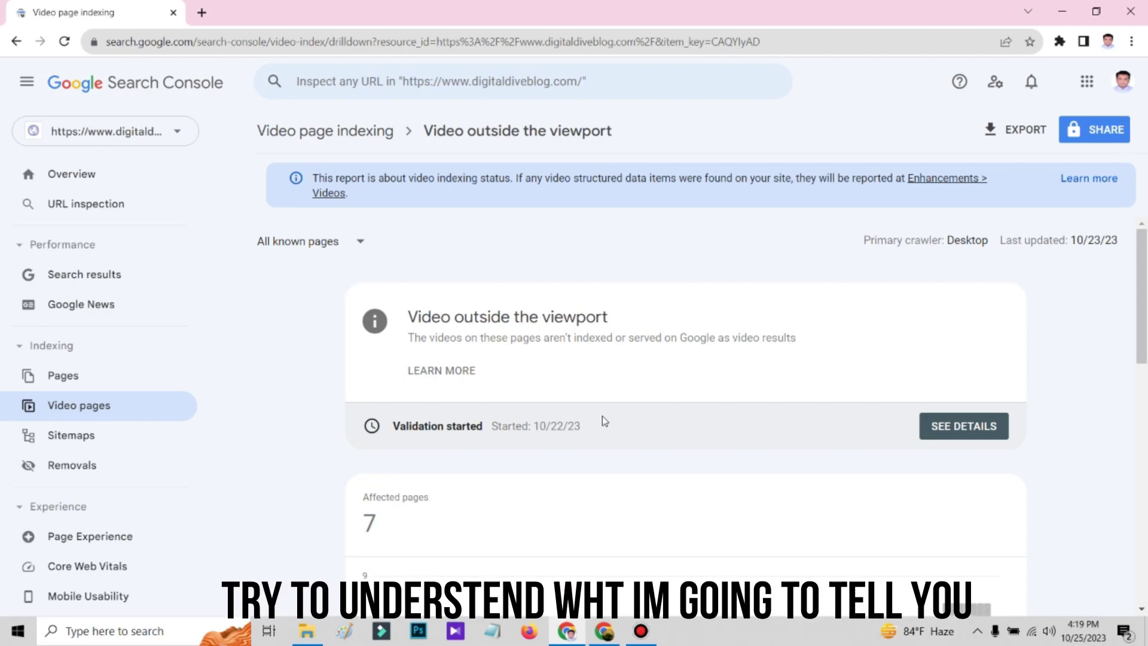
scroll(602, 422, "down", 2)
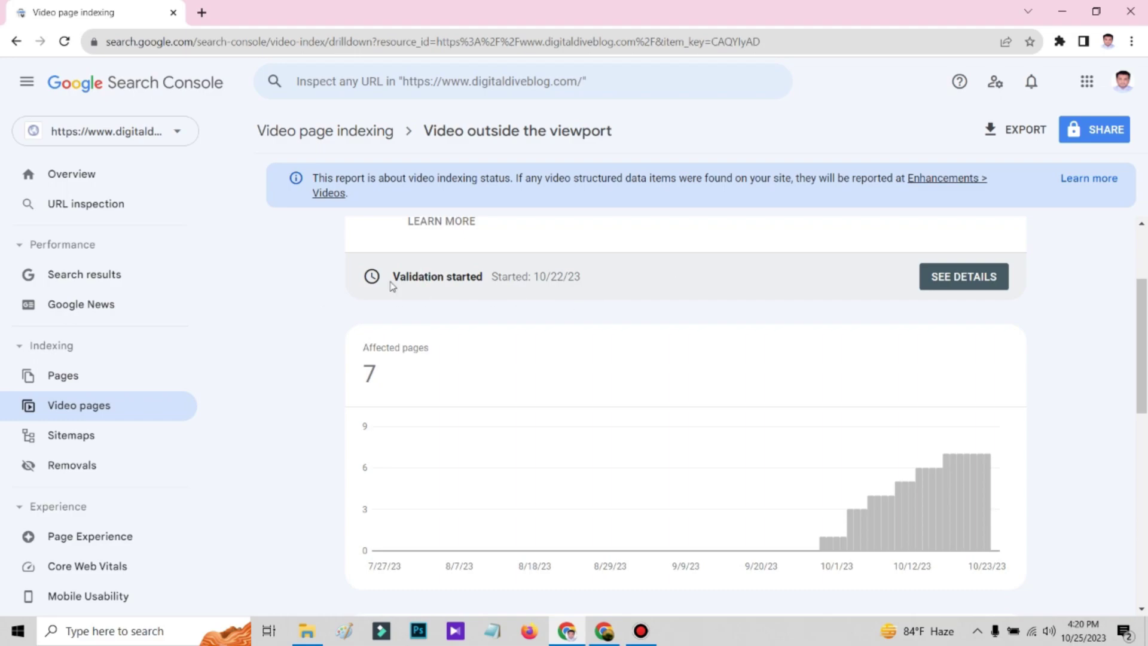
left_click_drag(399, 278, 597, 282)
left_click(700, 283)
scroll(710, 342, "down", 4)
scroll(710, 341, "up", 4)
left_click(951, 279)
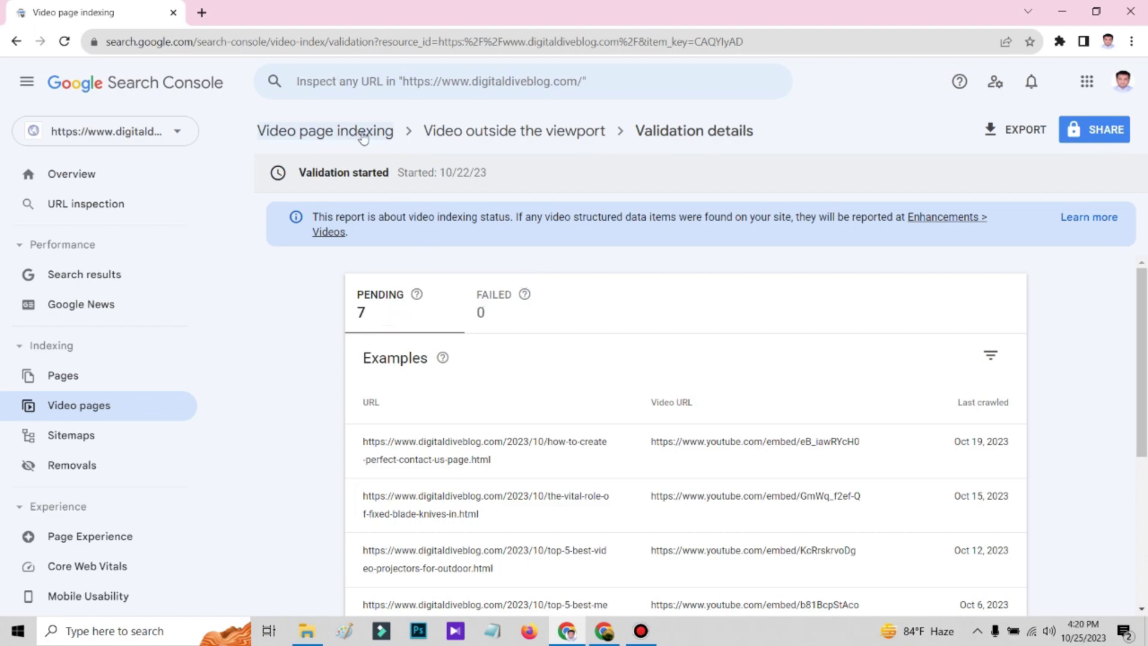
Step: View validation details for a second issue, then return to the Video page indexing report
left_click(525, 131)
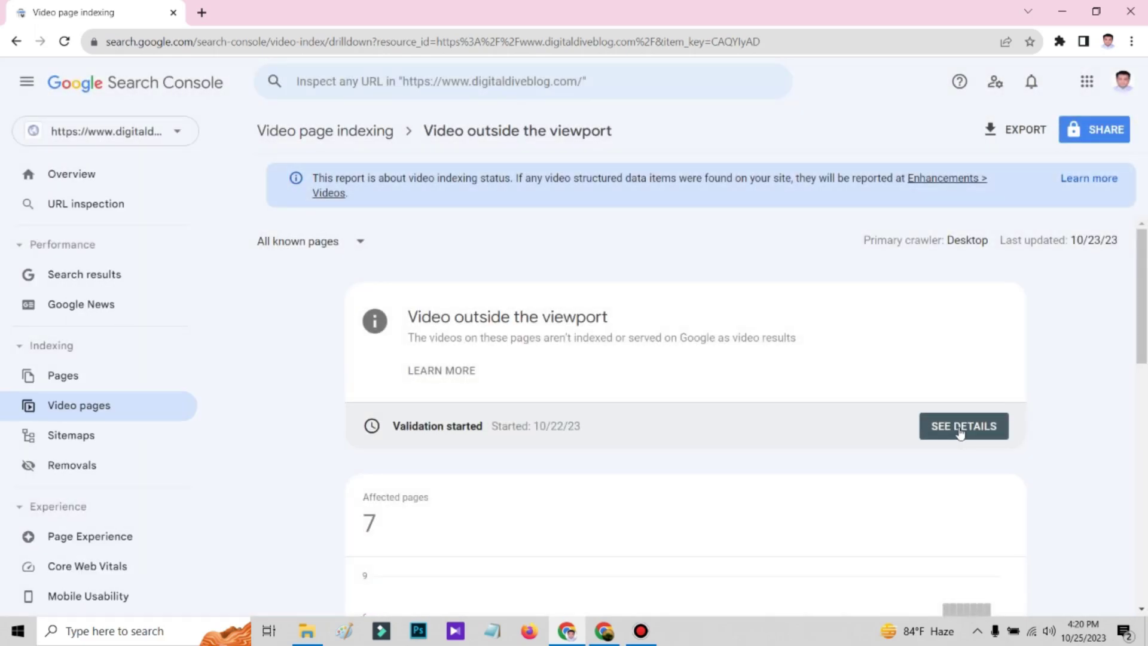
left_click(960, 426)
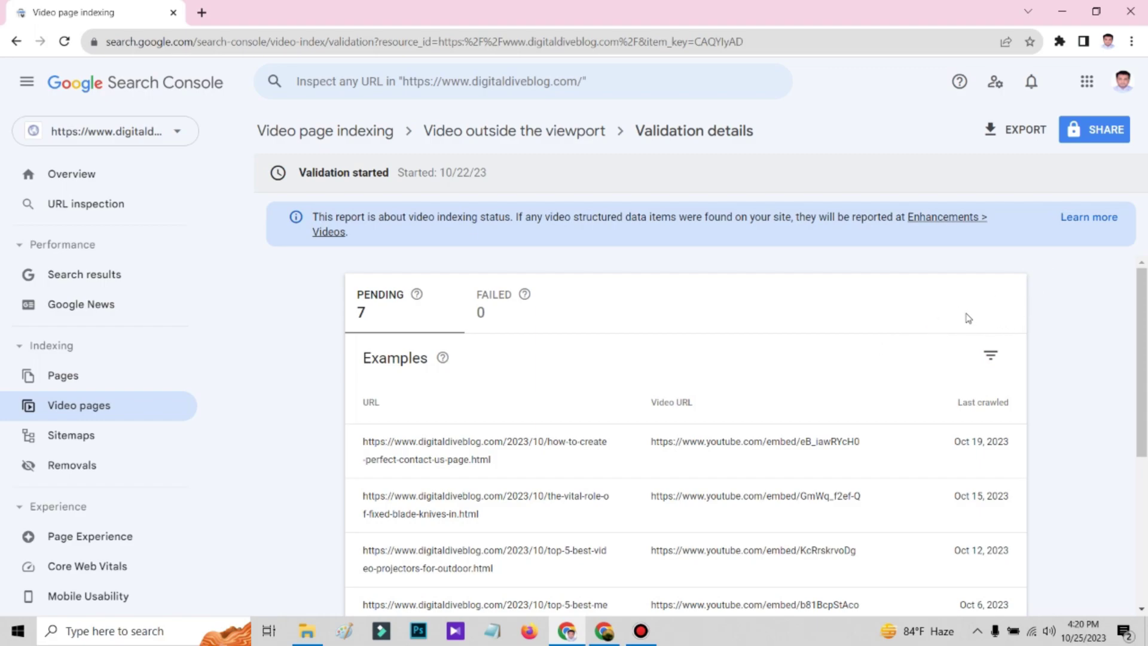
left_click(345, 130)
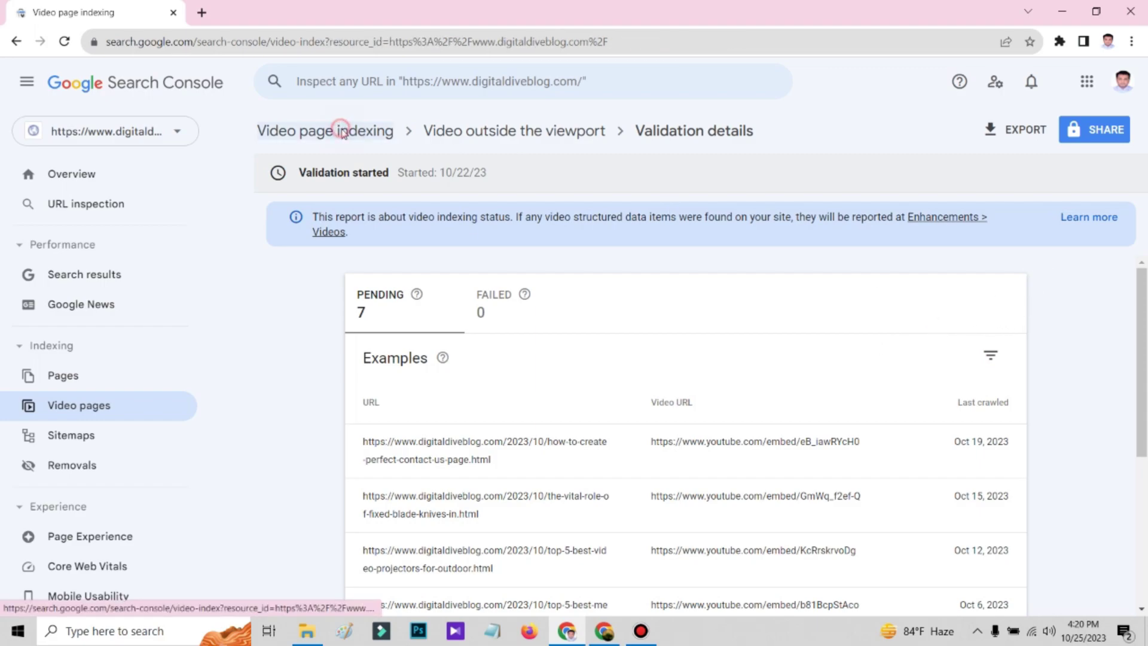
scroll(685, 324, "down", 4)
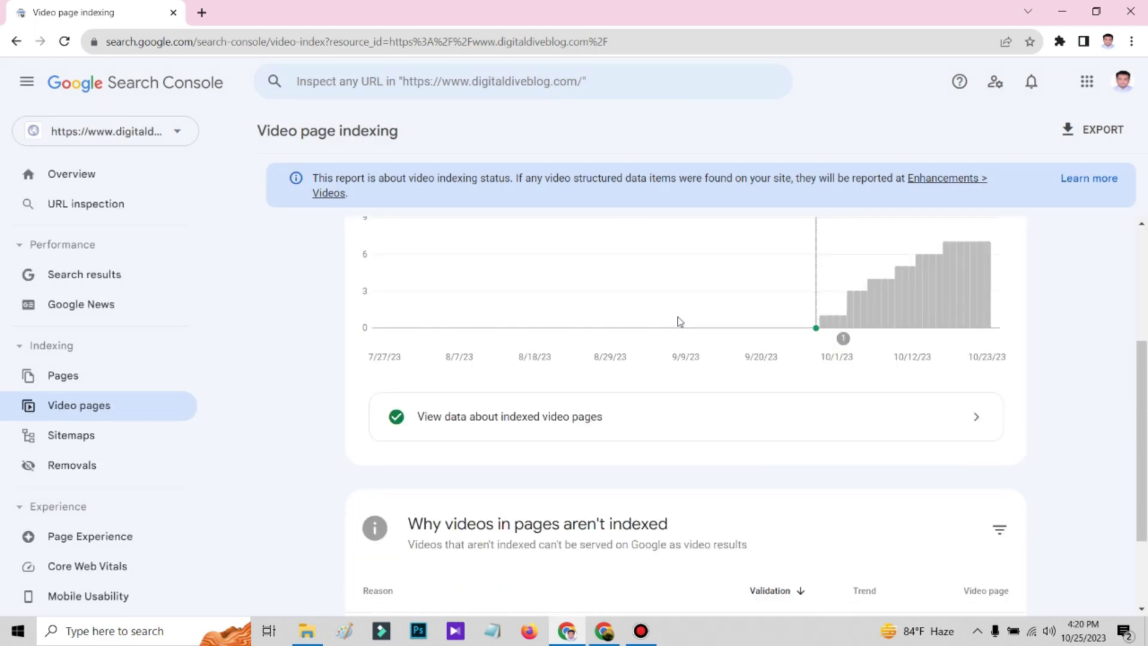
scroll(677, 319, "up", 4)
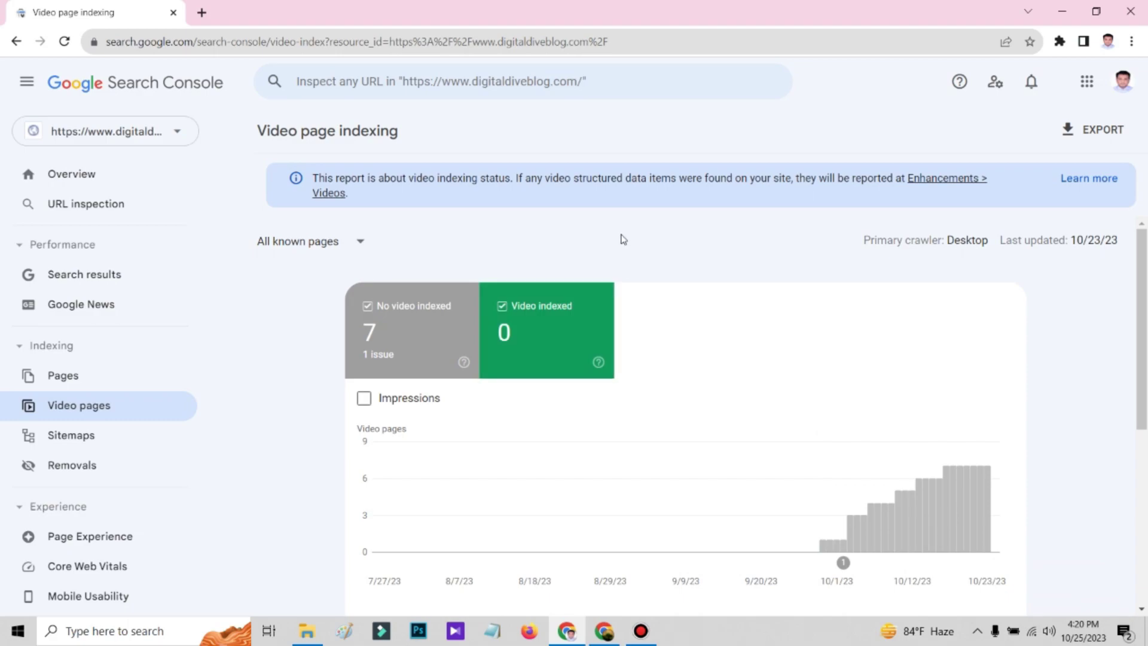
scroll(624, 240, "down", 4)
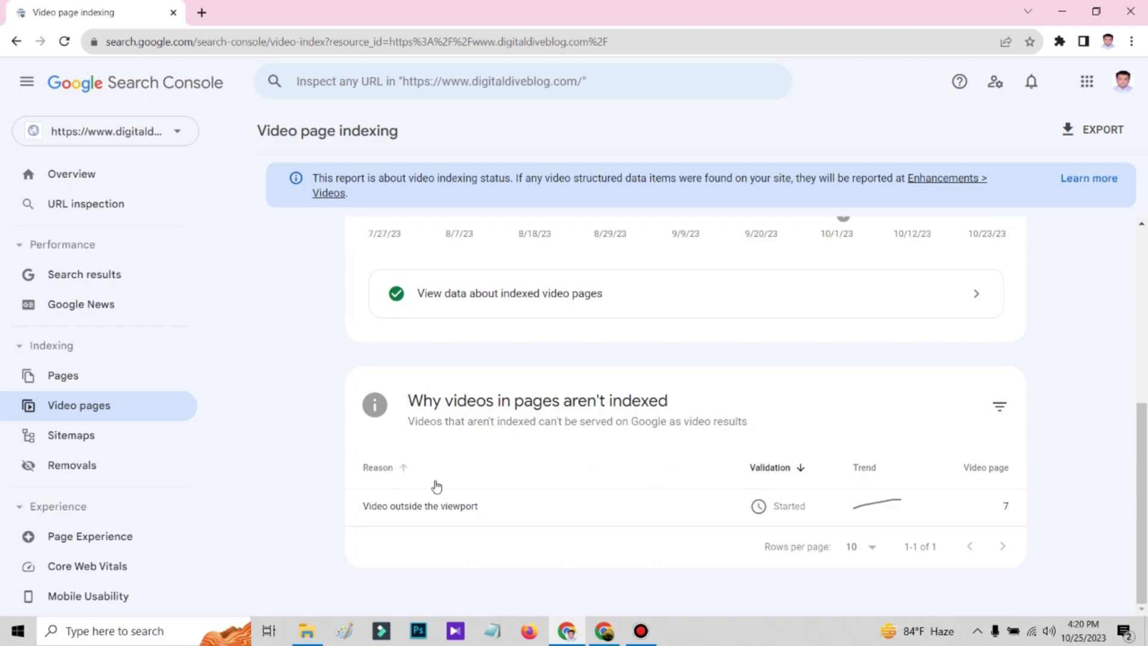
Step: Open the first Blogger post, 'Spain leads Europe in AI regulation with new Policy Task Force', live
left_click(604, 631)
left_click(138, 8)
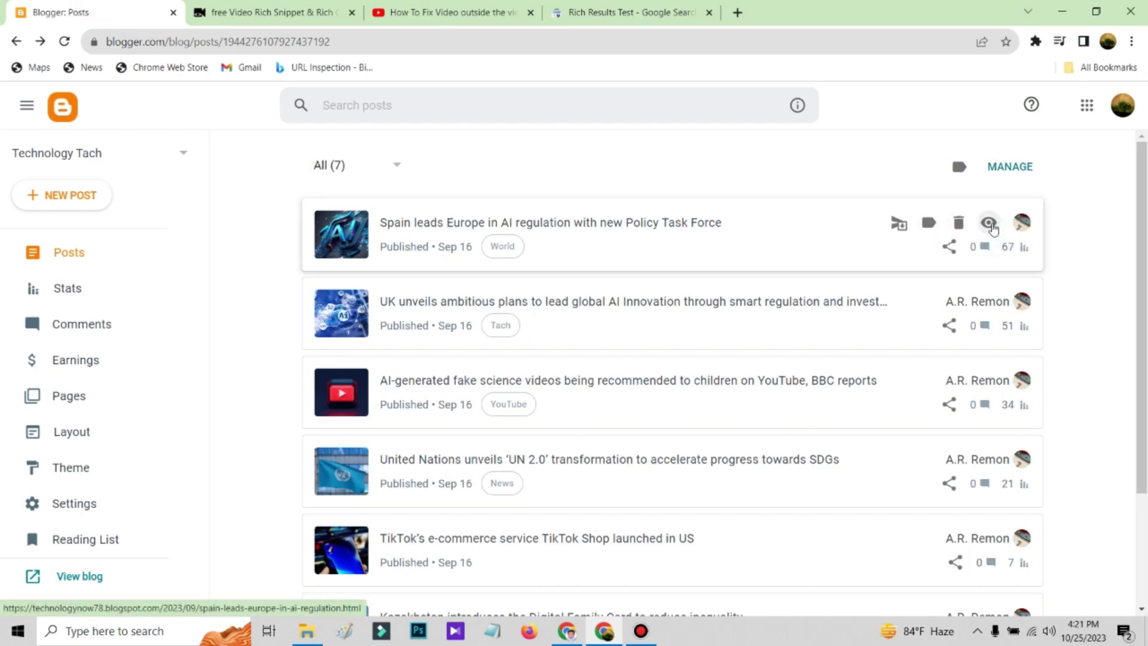
left_click(990, 224)
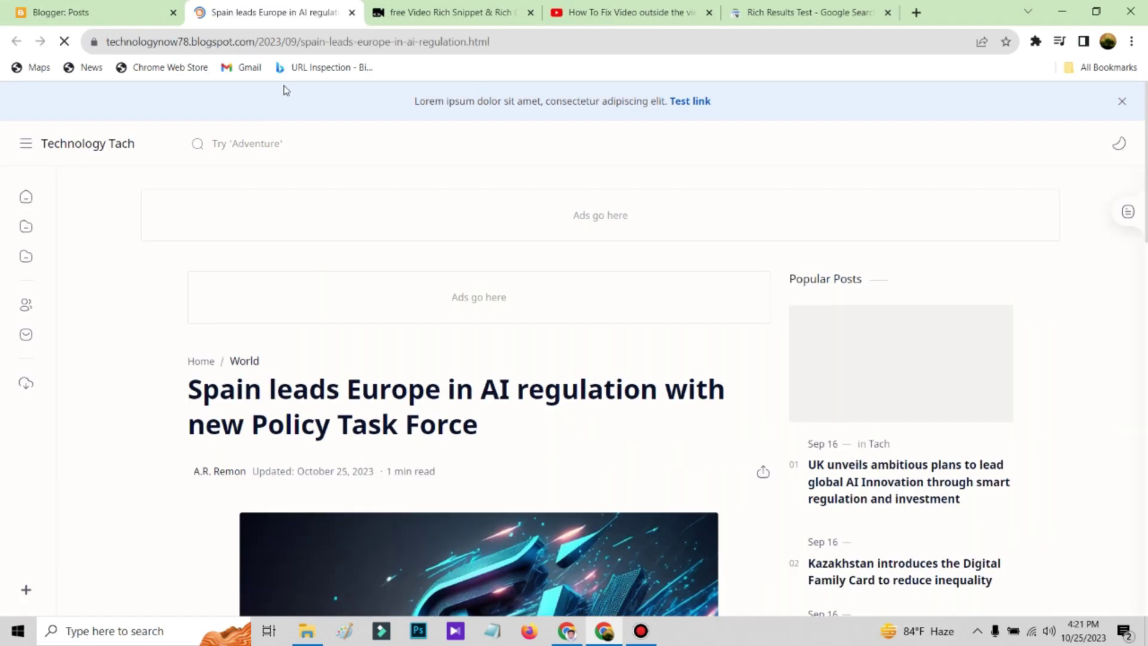
scroll(617, 337, "down", 15)
scroll(617, 336, "up", 15)
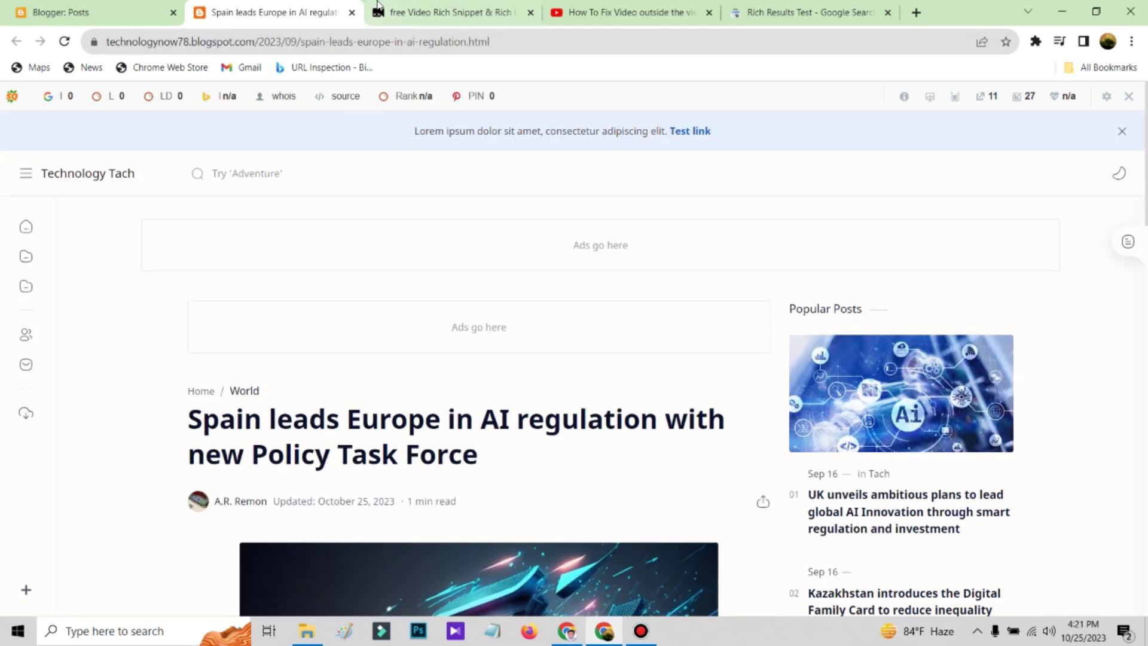
left_click(593, 4)
Step: Copy the YouTube video's embed code and open the Spain leads Europe post for editing
right_click(295, 302)
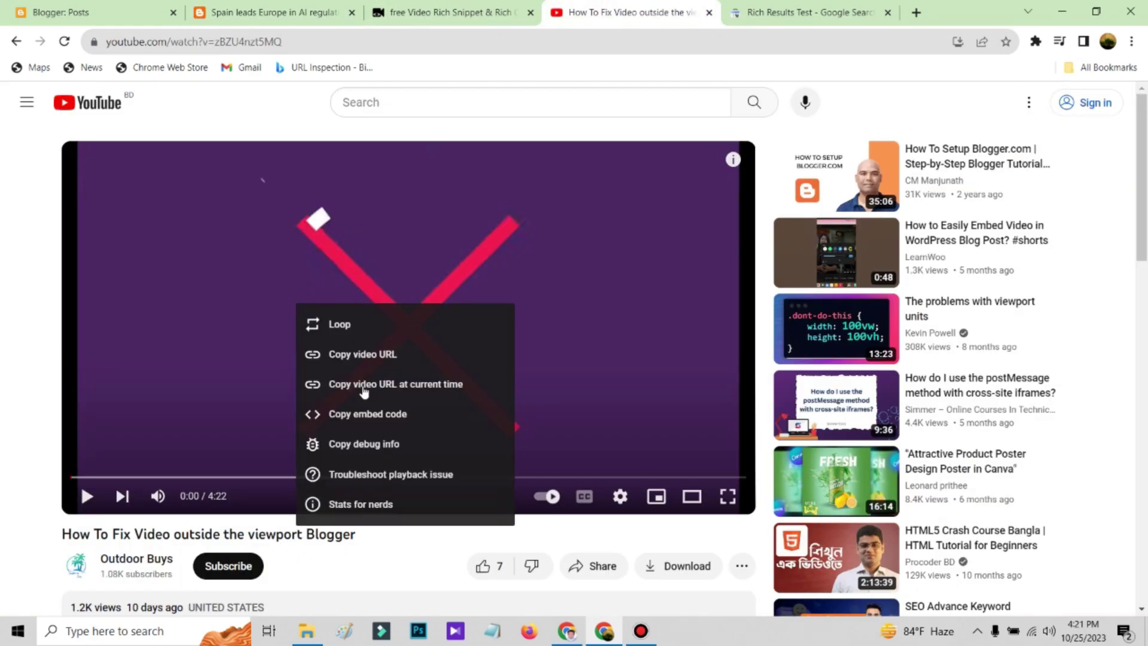
left_click(370, 414)
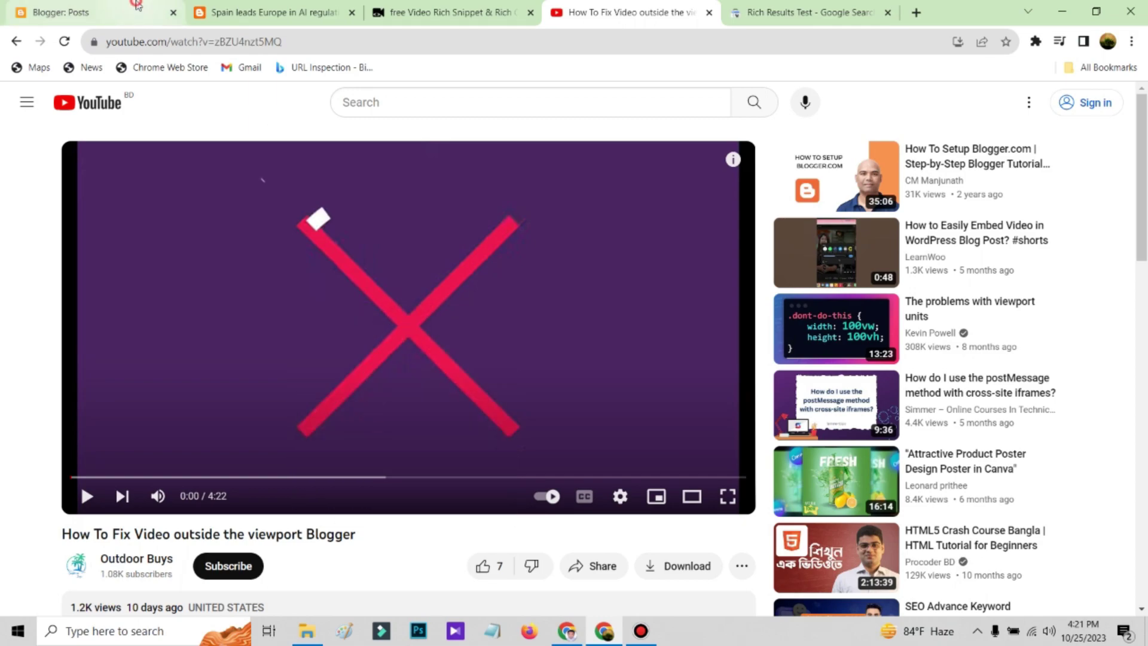
left_click(60, 11)
left_click(719, 230)
Step: Paste the YouTube iframe on empty line 2 of the post's HTML, then reload the live post
left_click(20, 205)
left_click(392, 339)
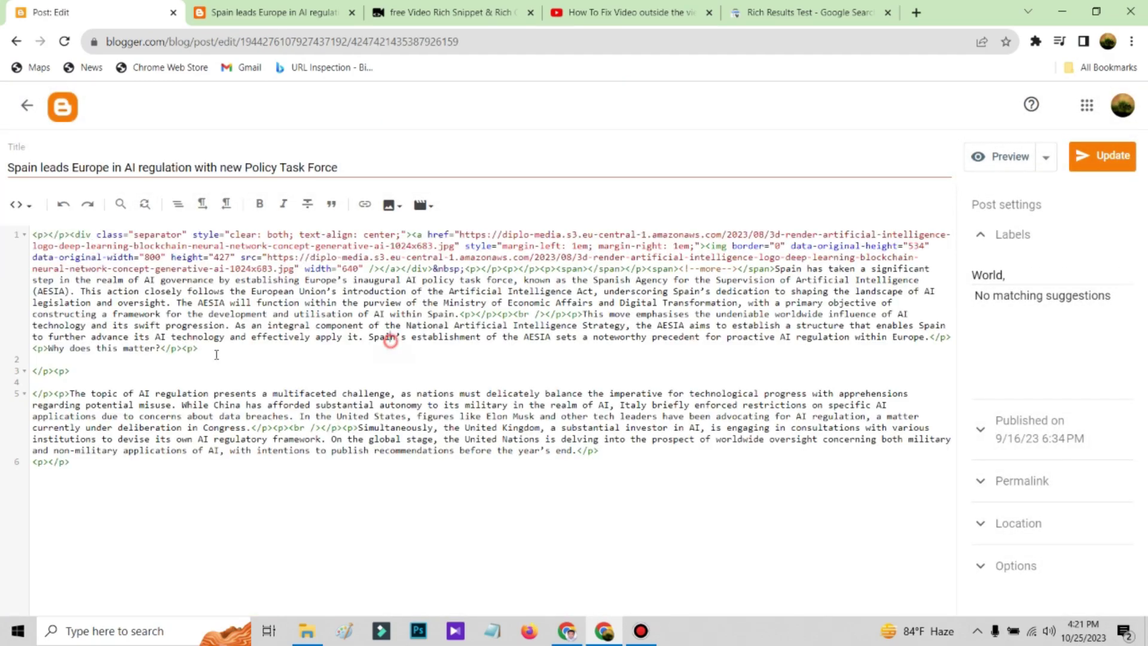
left_click(76, 361)
key("ctrl+v")
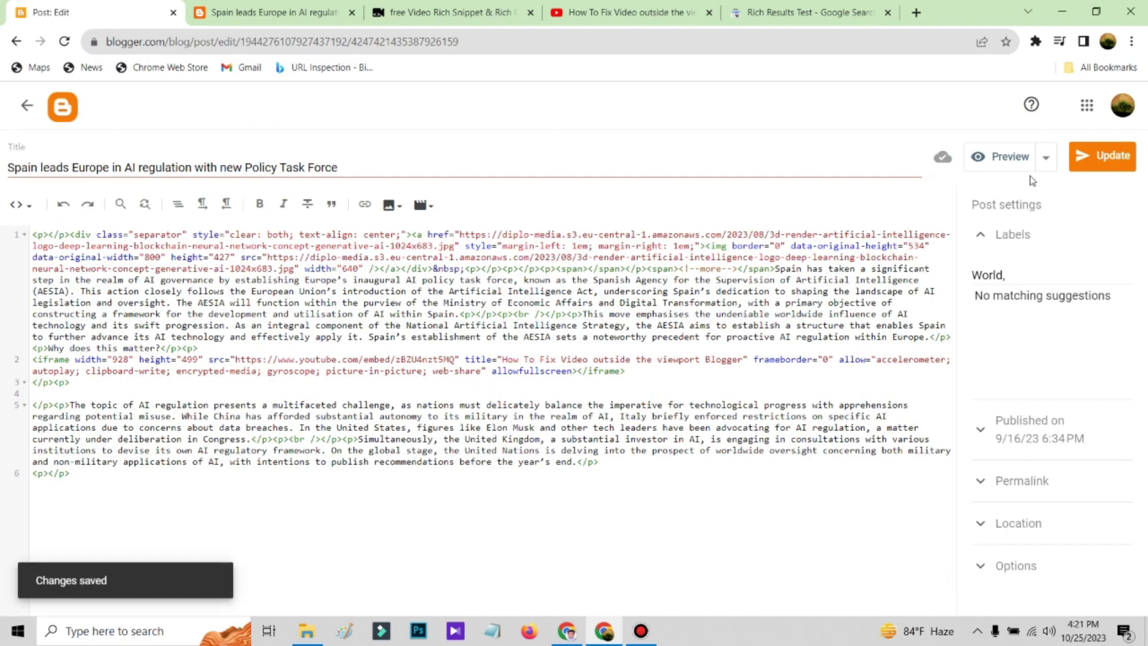
left_click(244, 12)
left_click(64, 41)
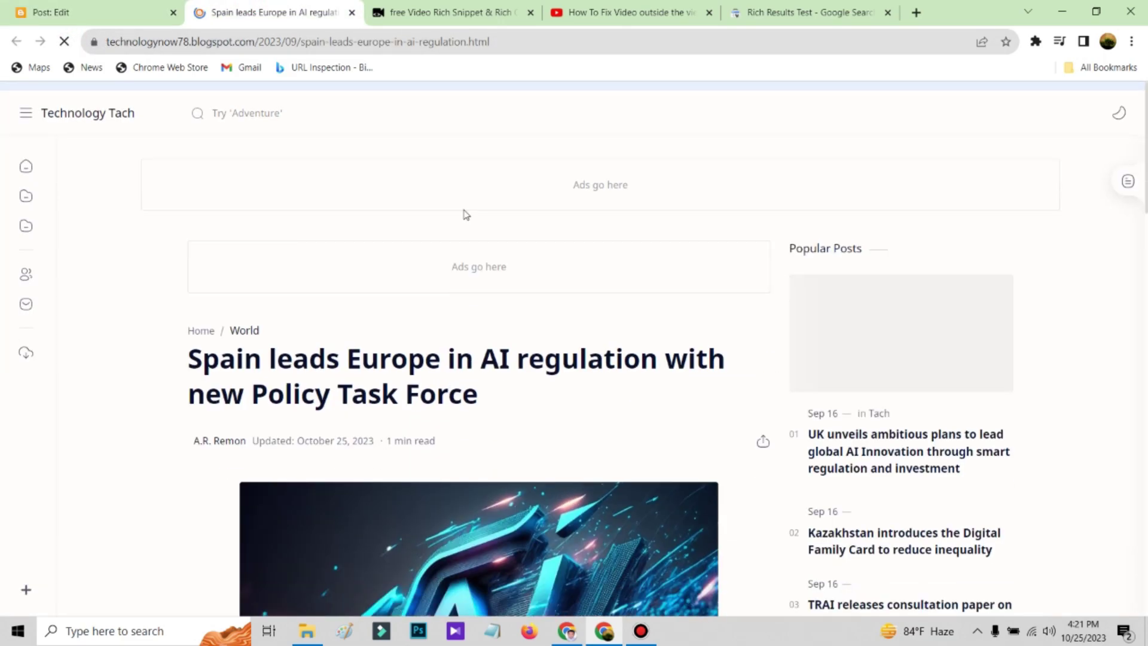
Step: Confirm the embedded video on the live post and copy the post's web address
scroll(466, 228, "down", 15)
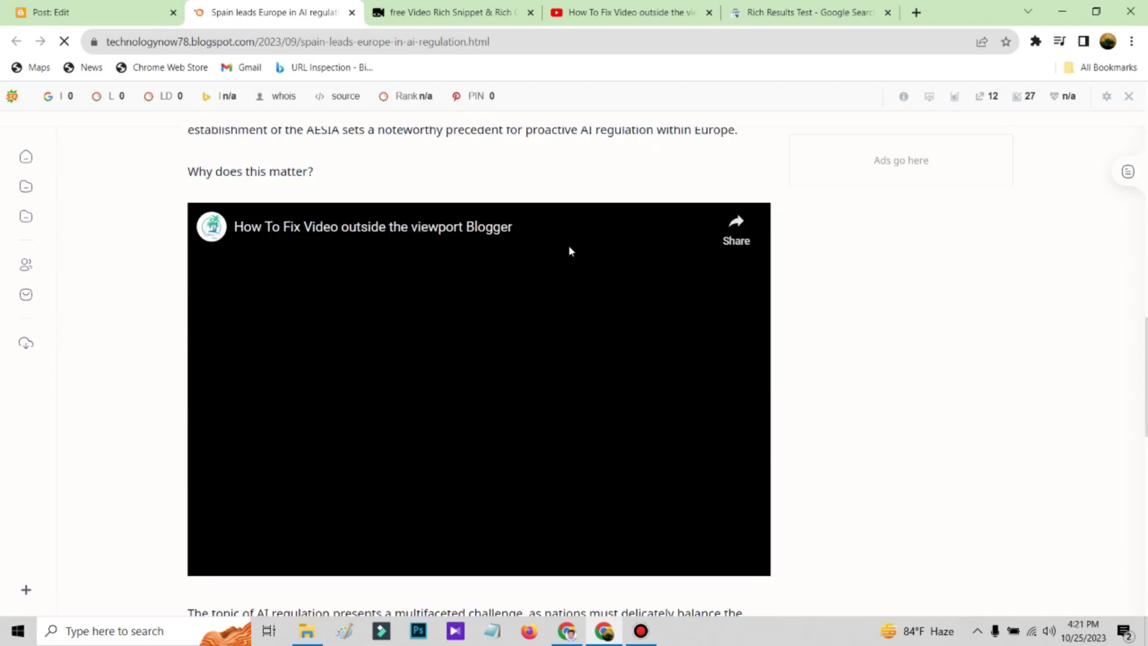
left_click(304, 40)
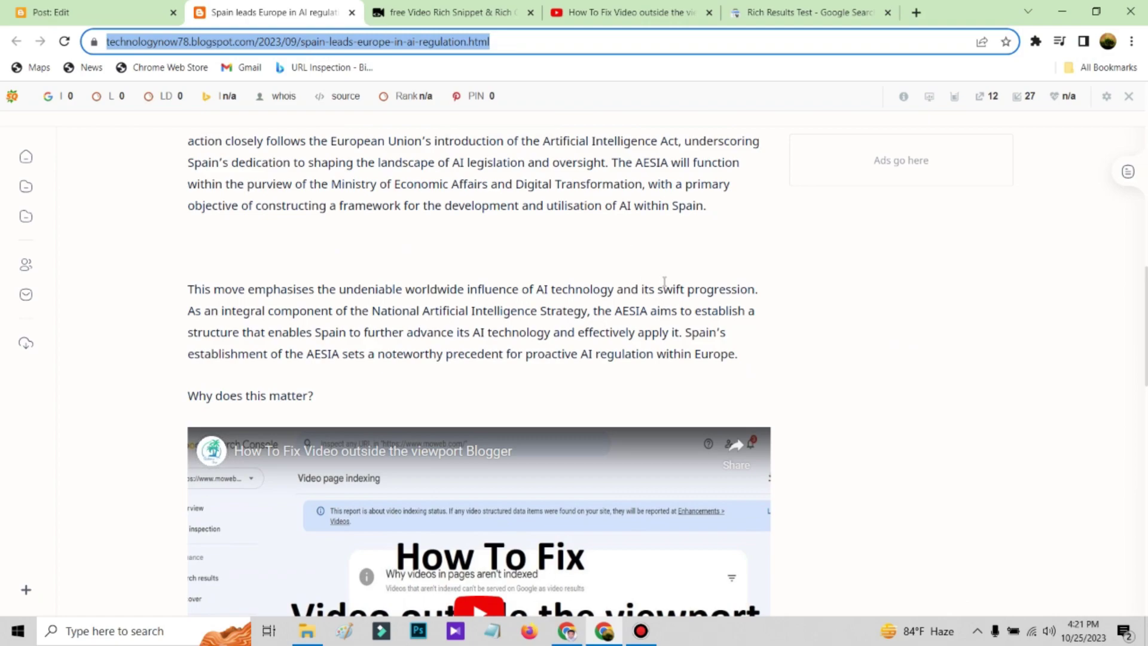
left_click(566, 629)
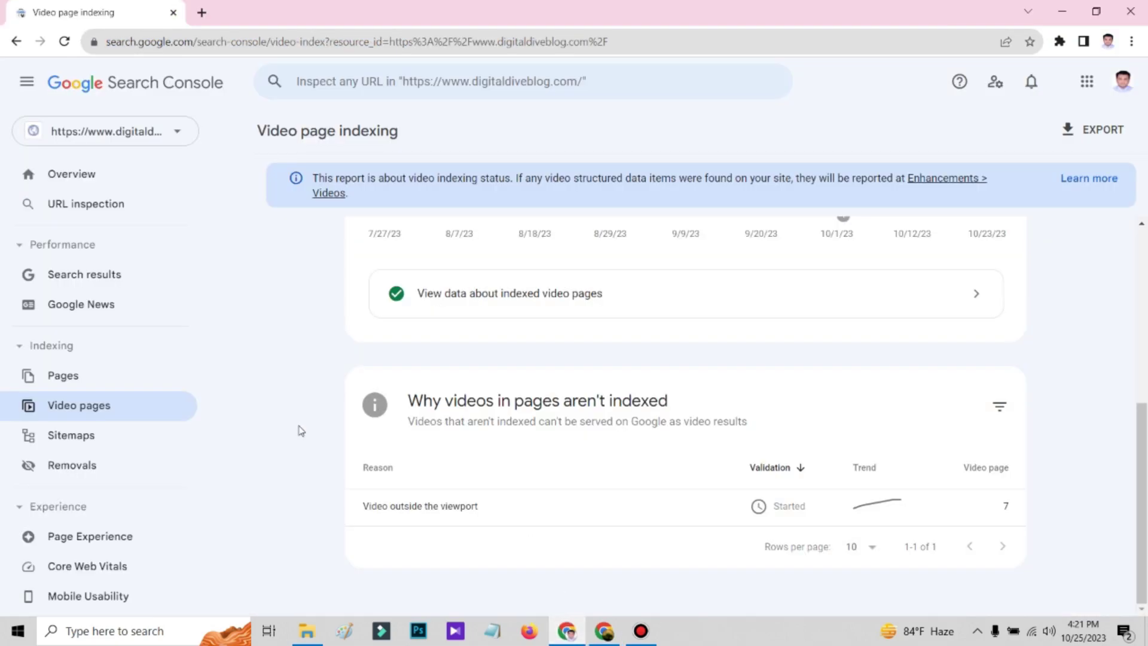
left_click(380, 80)
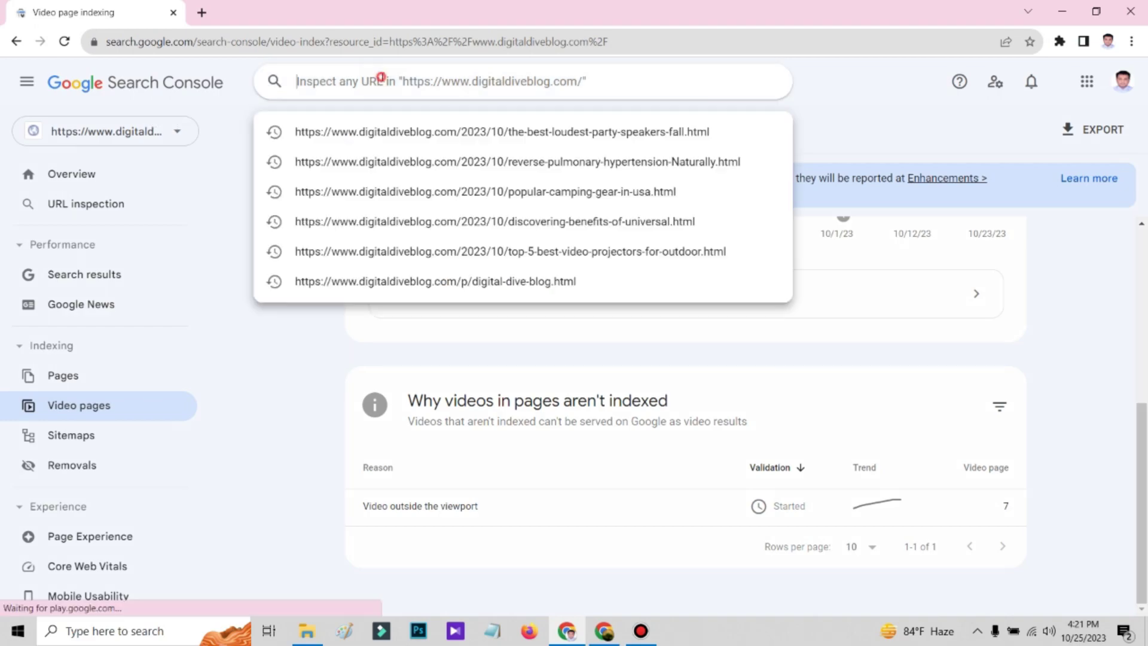
left_click(272, 365)
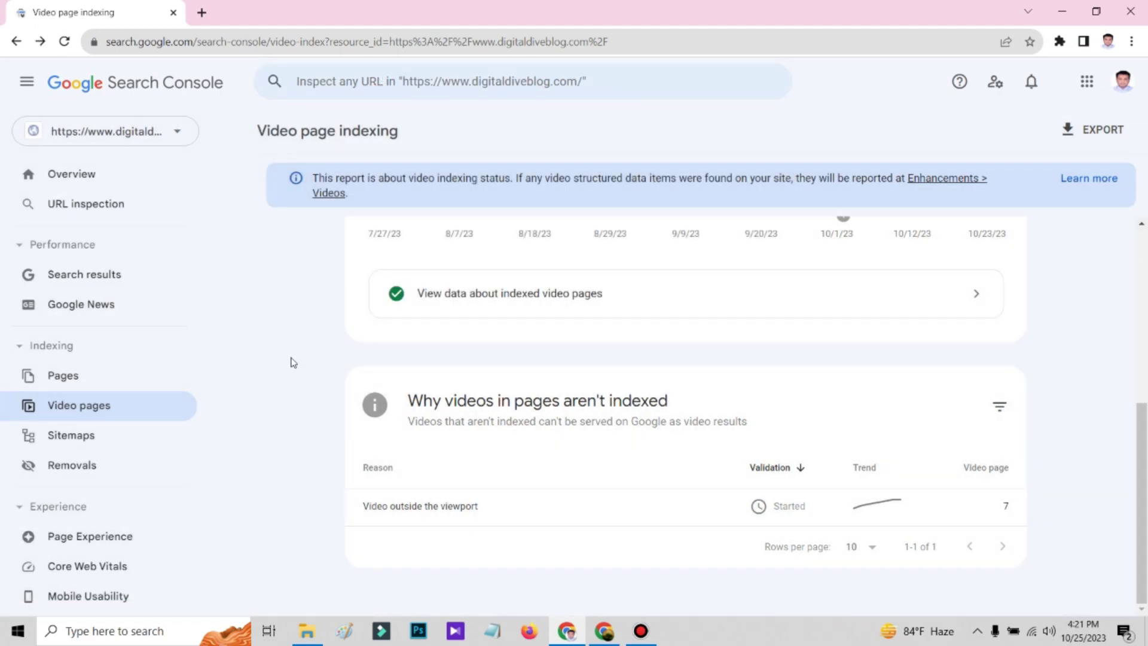
left_click(604, 631)
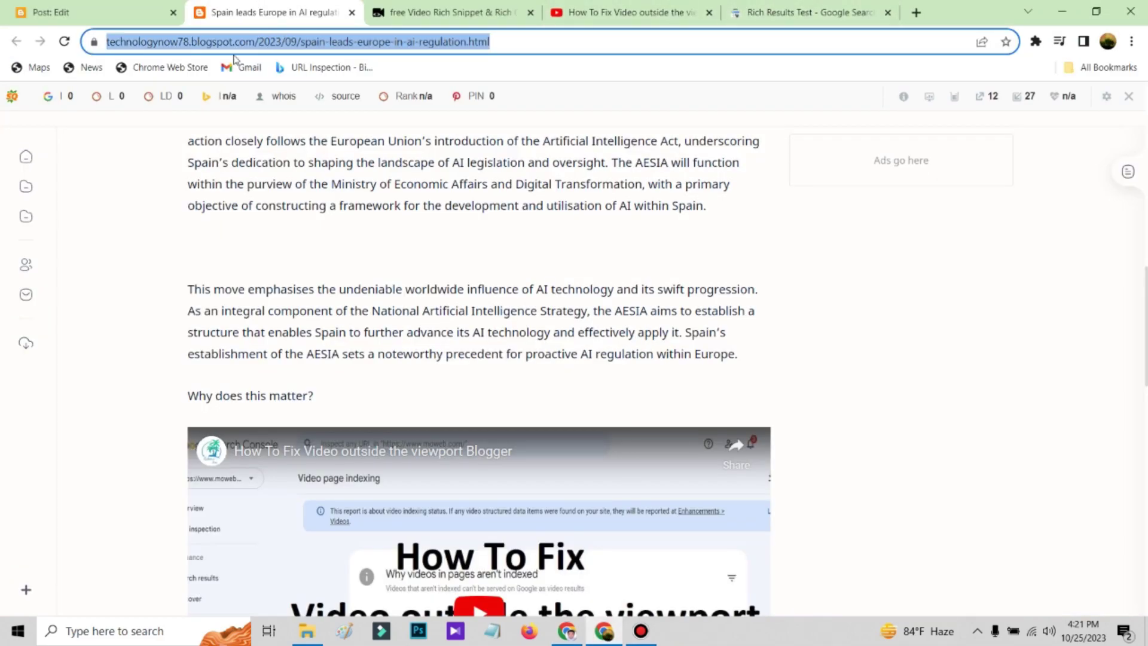
left_click(803, 13)
Step: Run the Rich Results Test on the pasted post URL
left_click(393, 339)
key("ctrl+v")
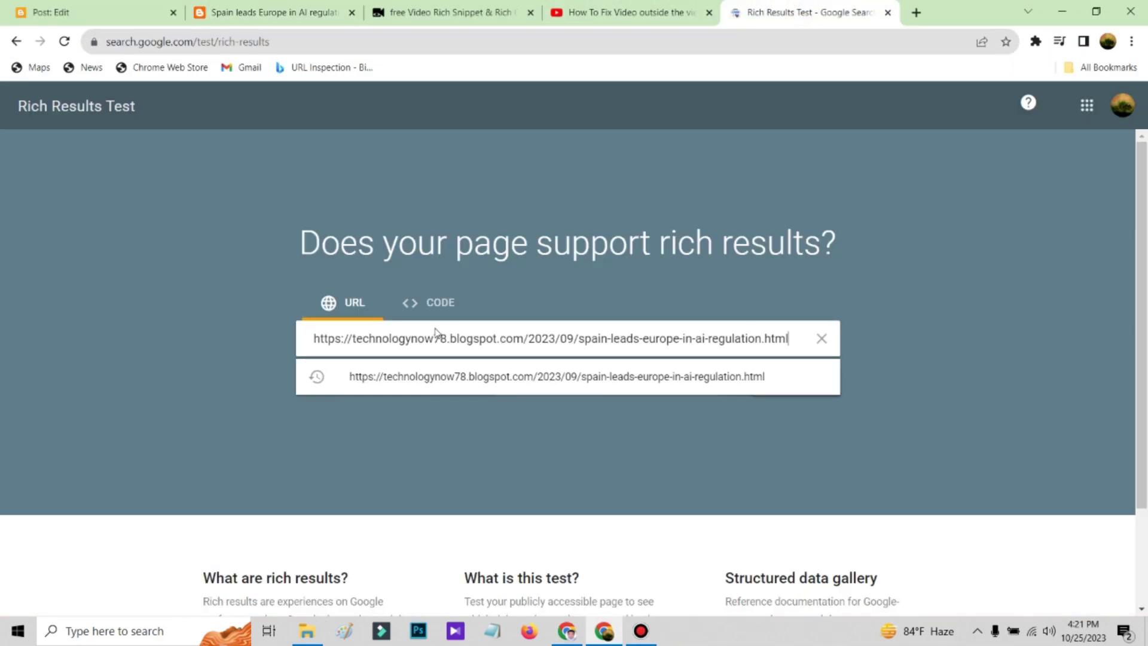
key("Return")
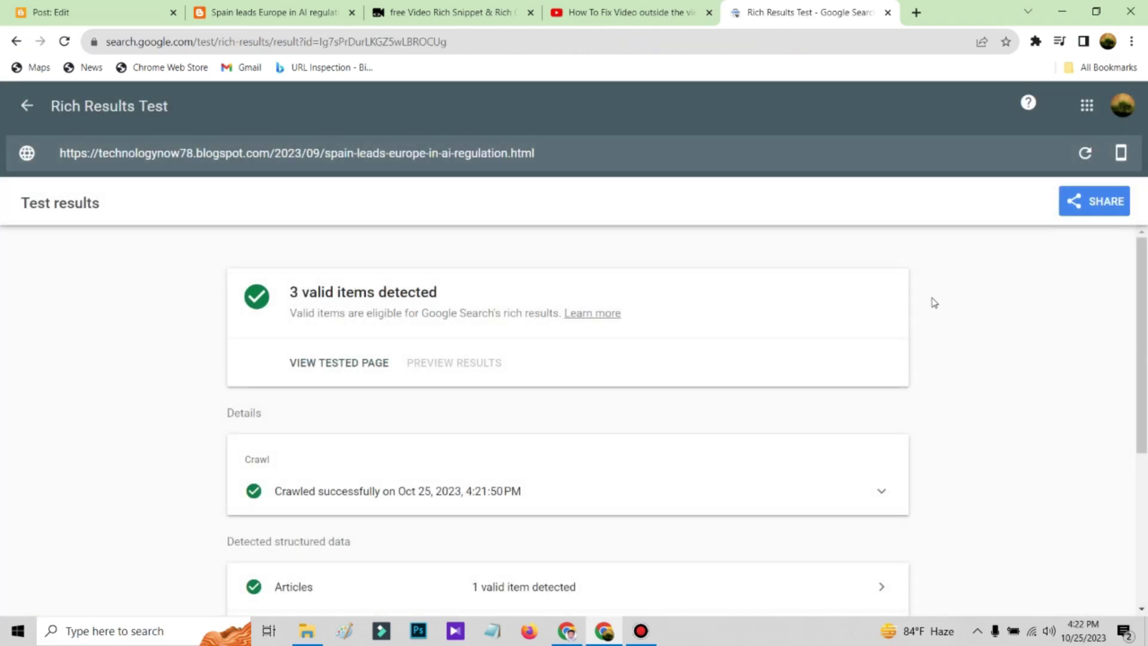
scroll(934, 304, "down", 2)
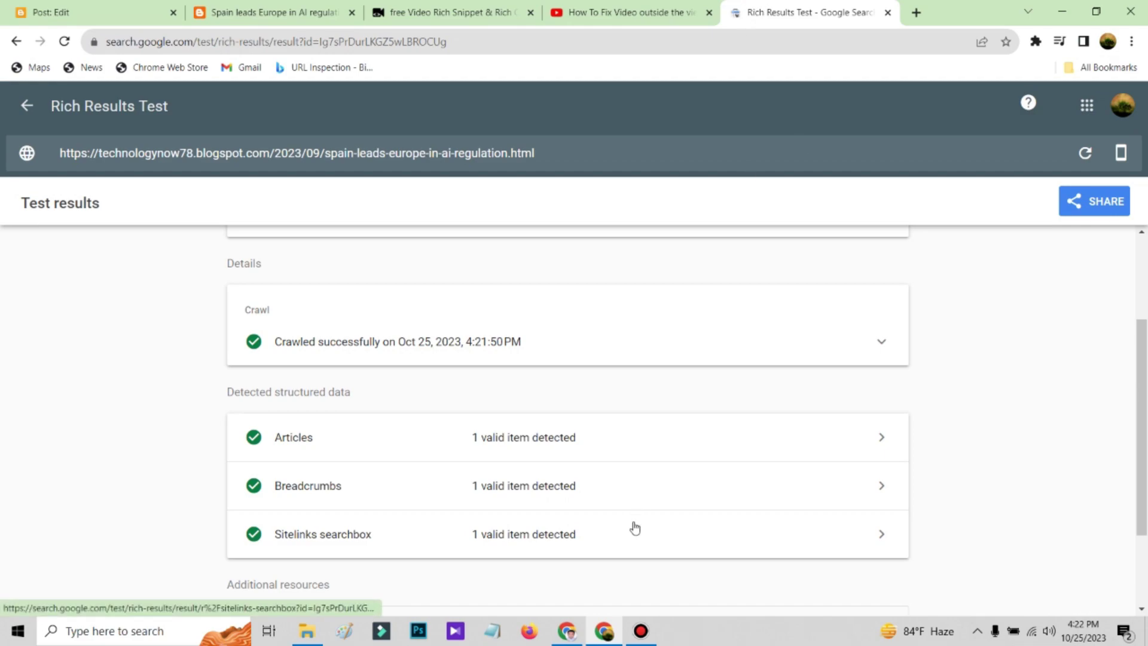
Step: Compare the test results with Search Console's video indexing report
left_click(567, 631)
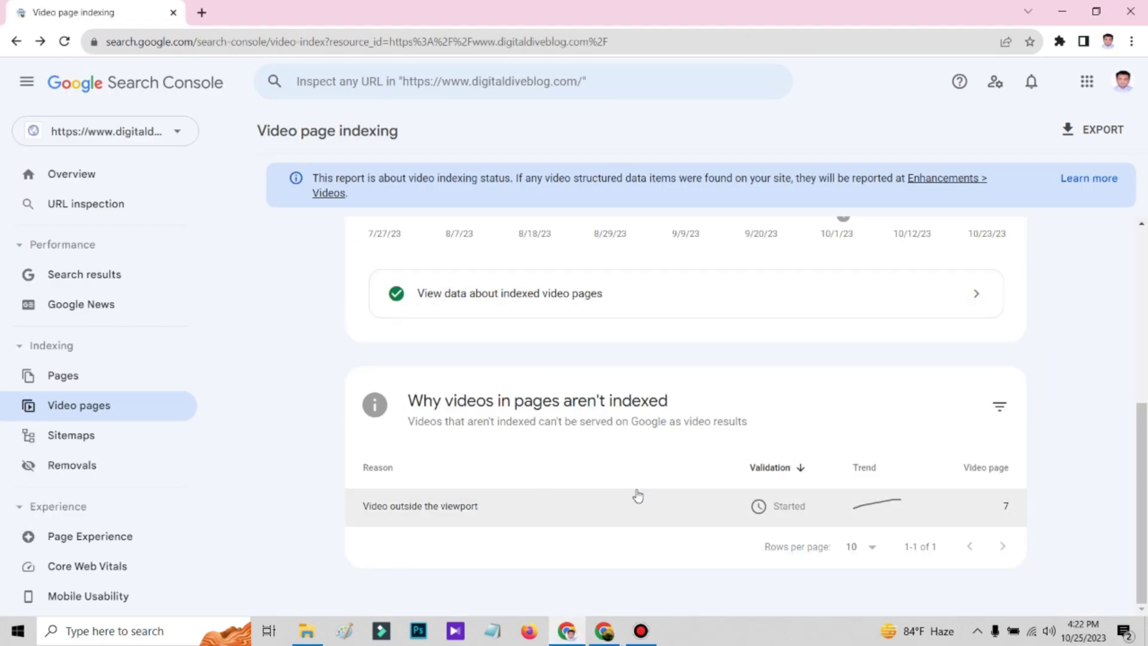
left_click(596, 641)
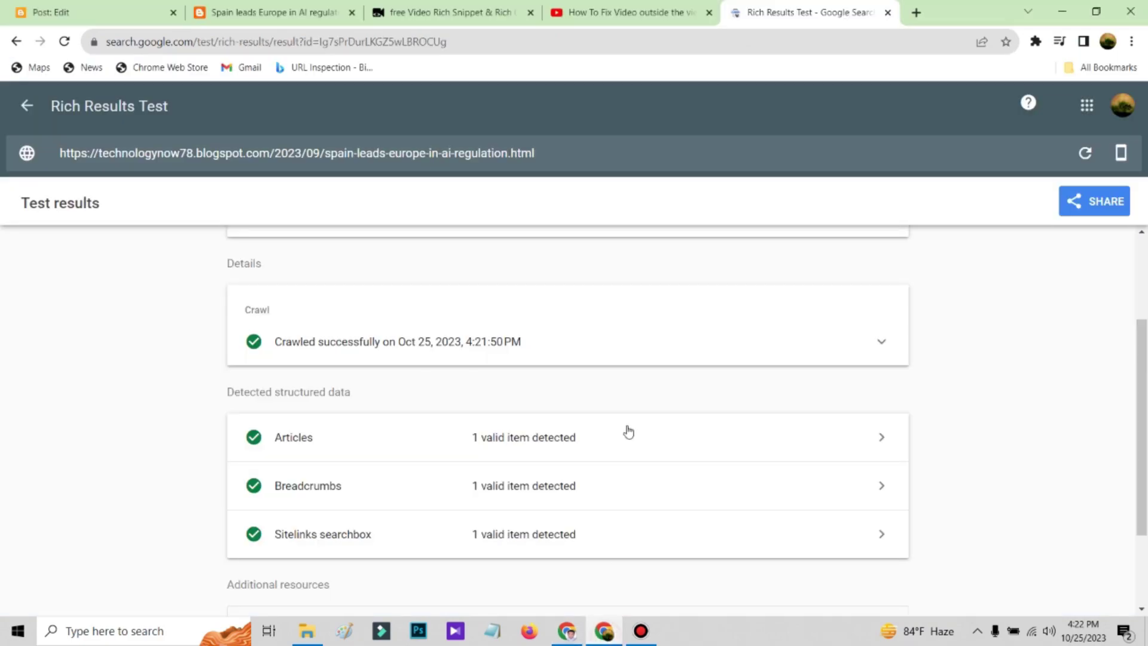
scroll(241, 275, "up", 2)
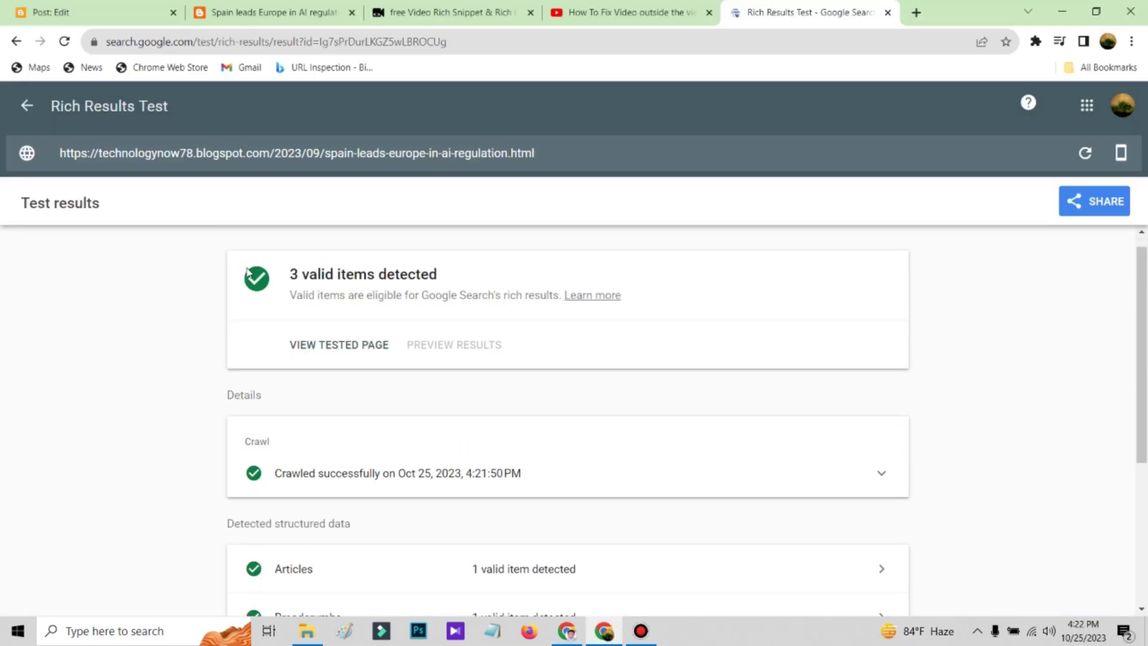
scroll(256, 390, "down", 2)
scroll(266, 323, "up", 3)
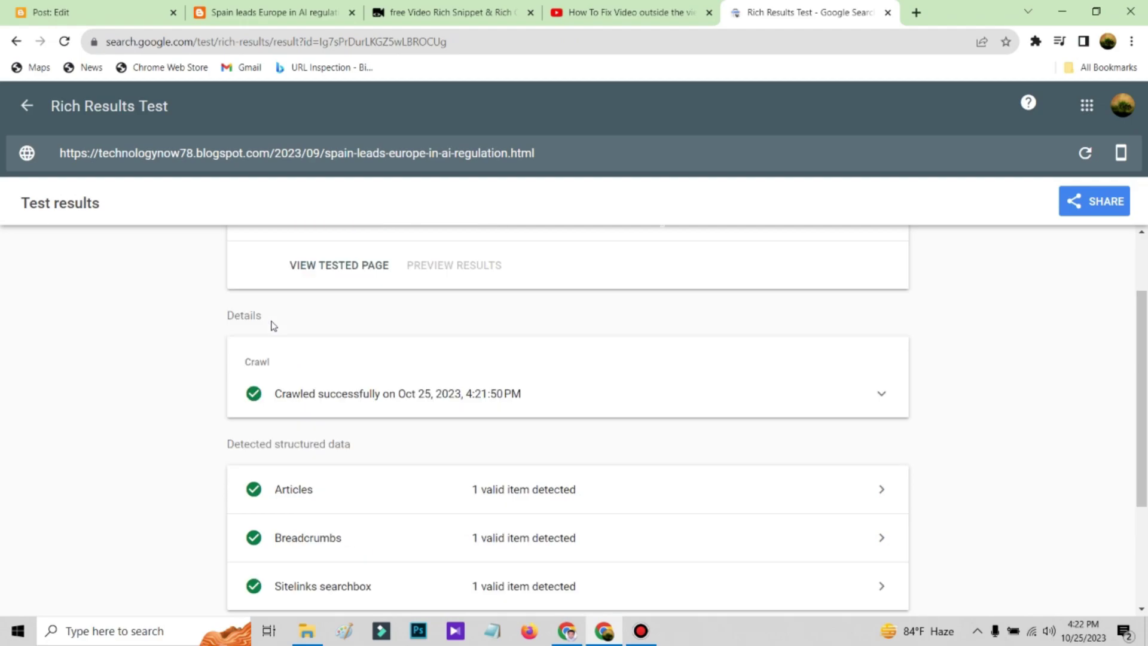
scroll(225, 335, "down", 4)
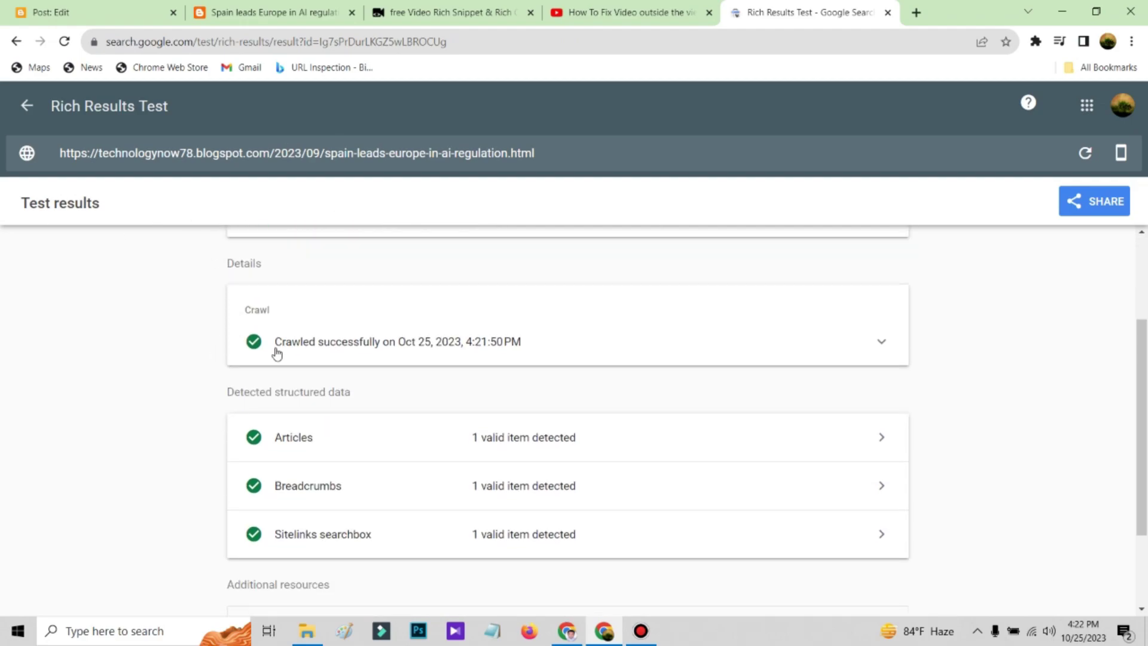
Step: Compare the detected Articles, Breadcrumbs and Sitelinks searchbox items against the post's embedded video
left_click(268, 11)
scroll(345, 204, "down", 5)
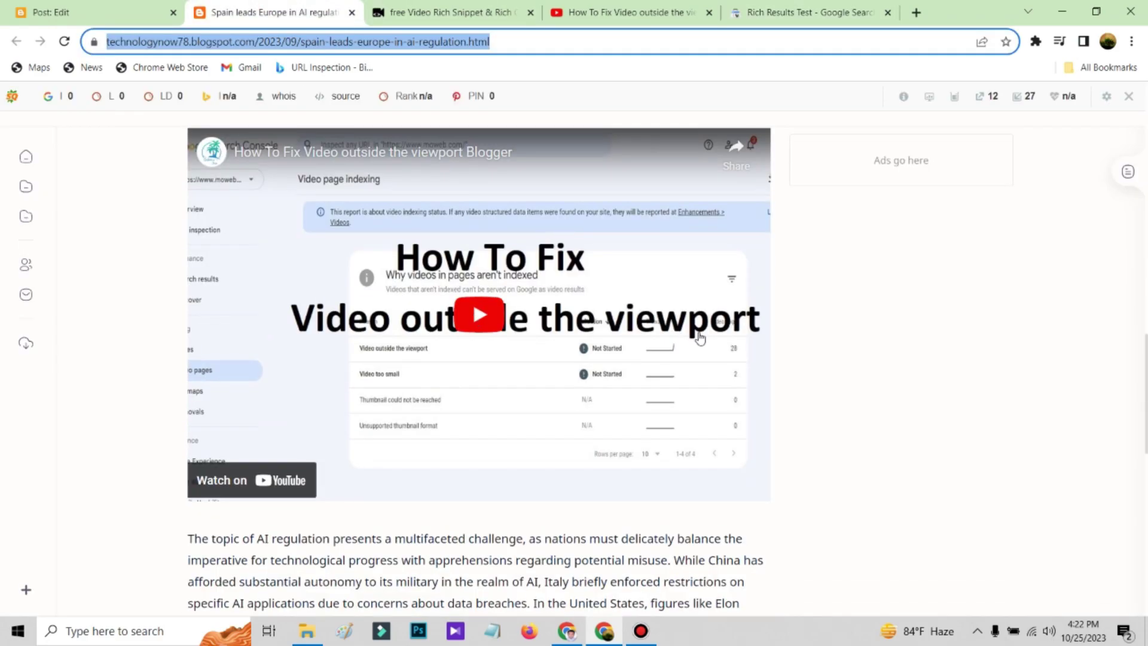
left_click(818, 17)
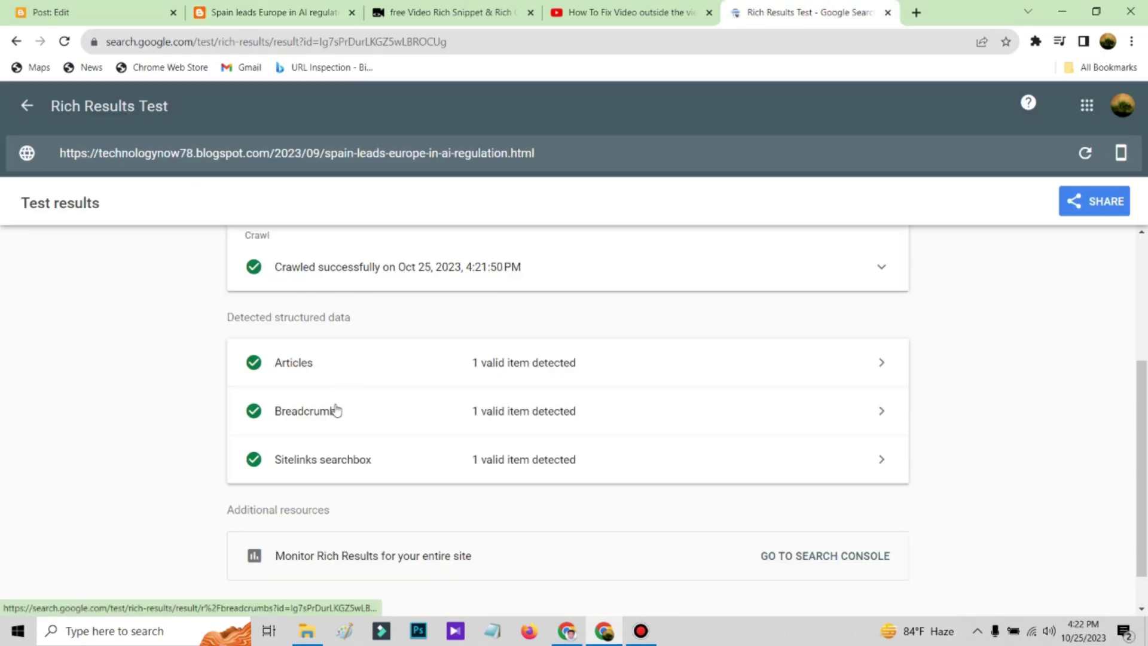
left_click(297, 13)
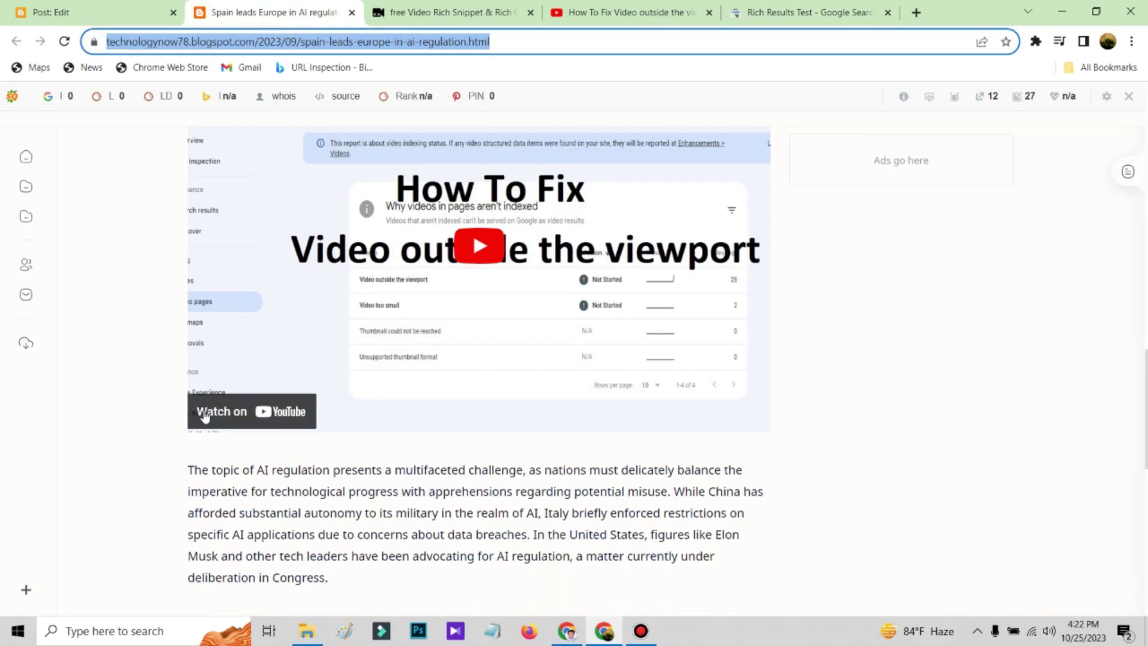
scroll(204, 417, "up", 2)
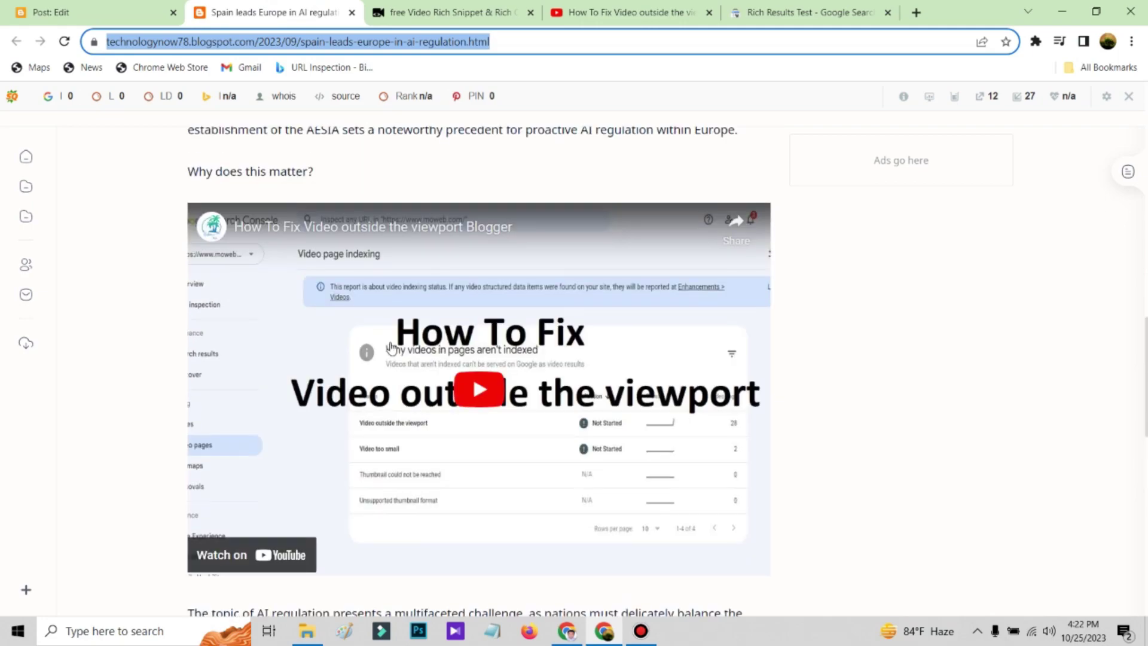
left_click(837, 7)
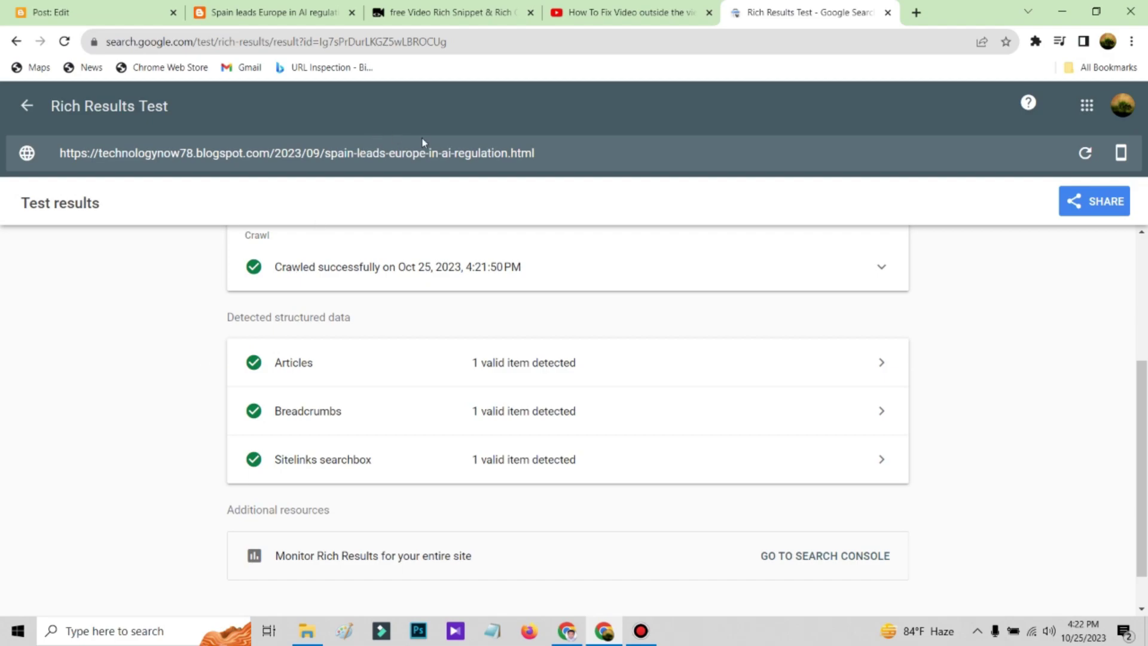
scroll(161, 299, "up", 1)
scroll(162, 300, "down", 1)
left_click(588, 7)
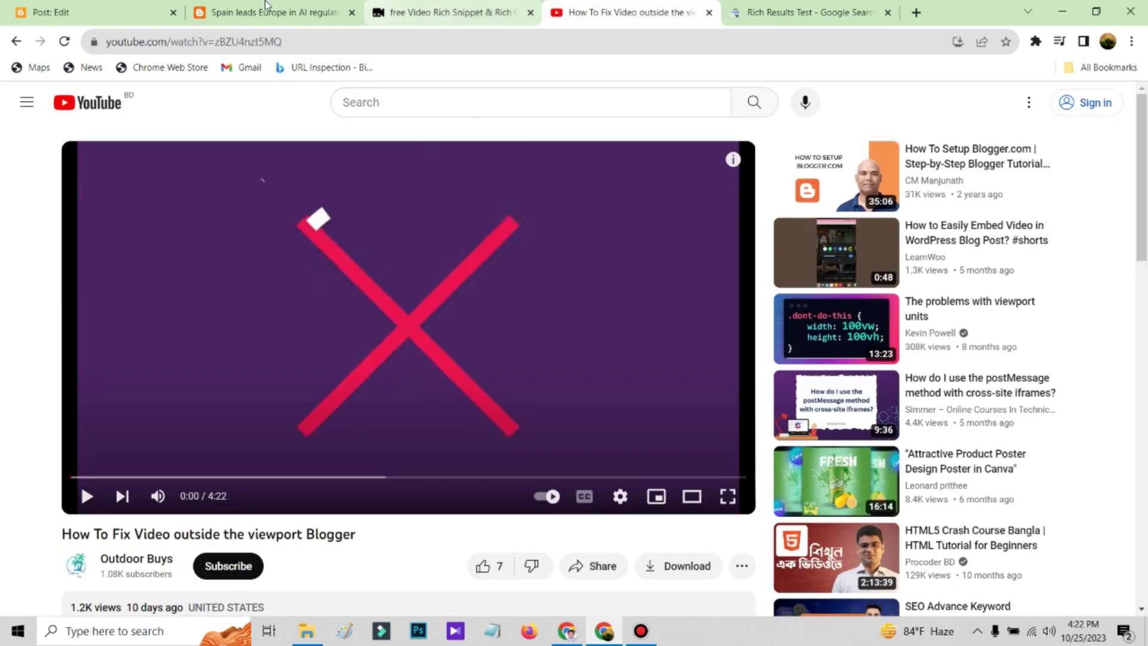
Step: Cut the iframe embed line from the post's HTML, leaving an empty line
left_click(92, 11)
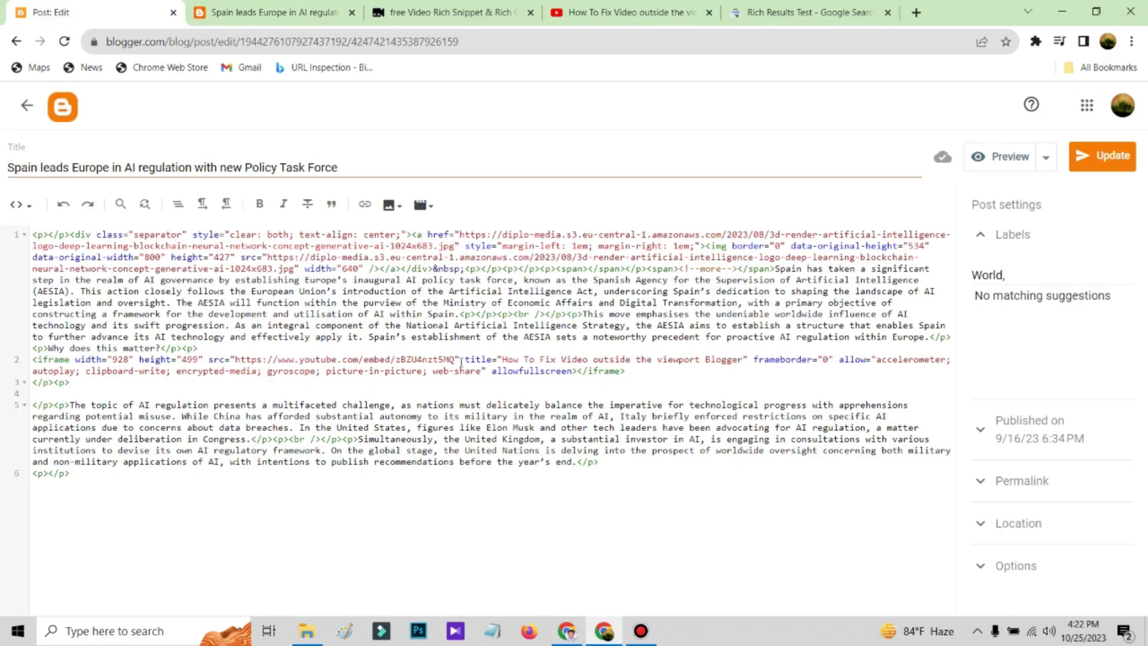
left_click_drag(625, 372, 20, 366)
key("ctrl+x")
key("Return")
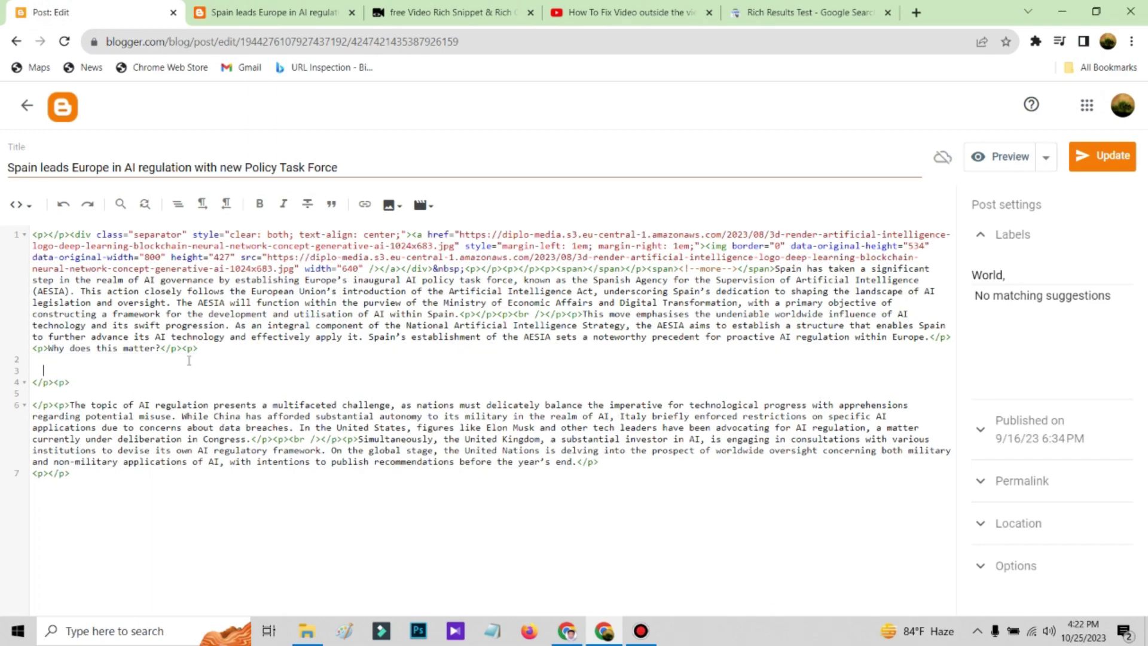
left_click(444, 9)
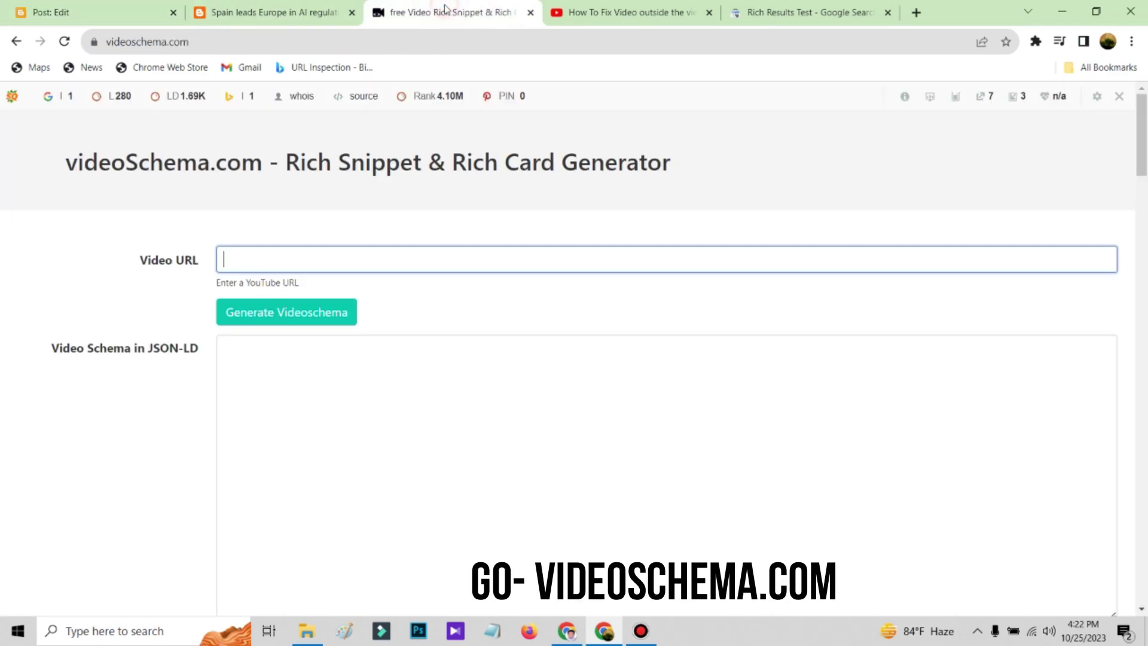
Step: Copy the YouTube video's URL from the player's context menu
left_click_drag(65, 162, 262, 163)
left_click(239, 173)
double_click(127, 164)
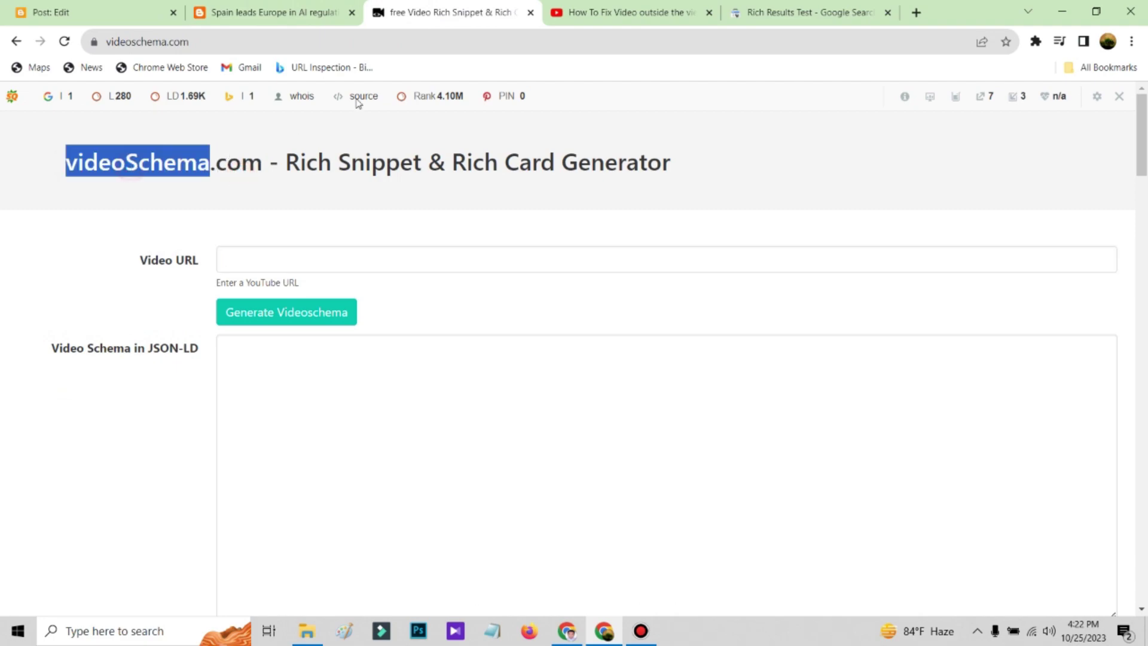
left_click(592, 11)
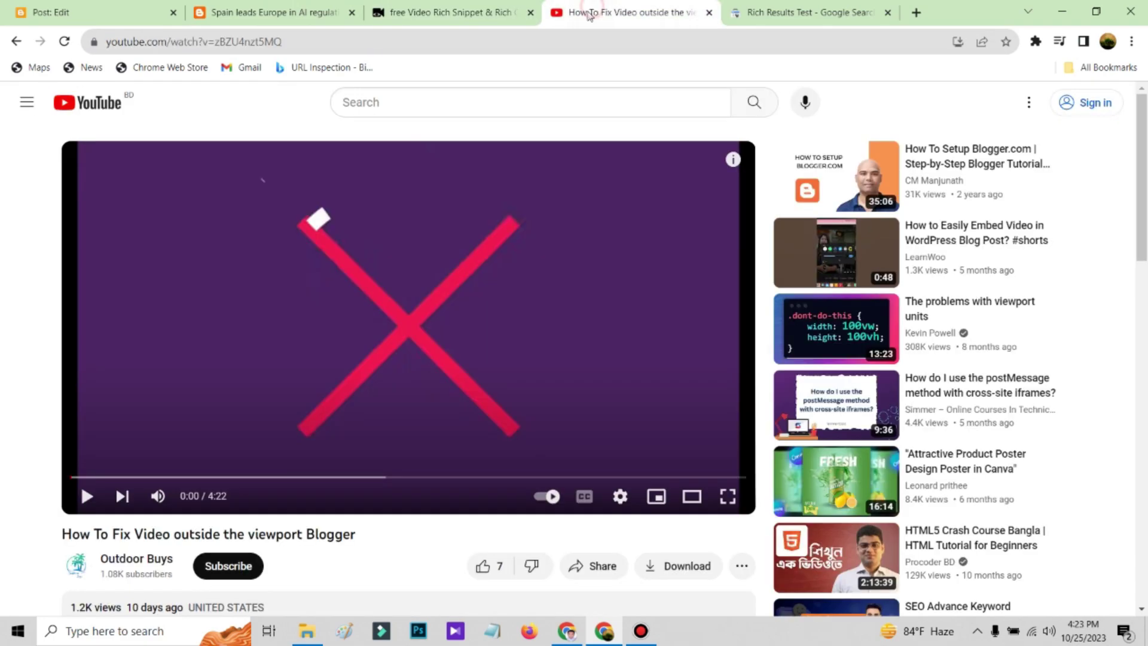
right_click(247, 273)
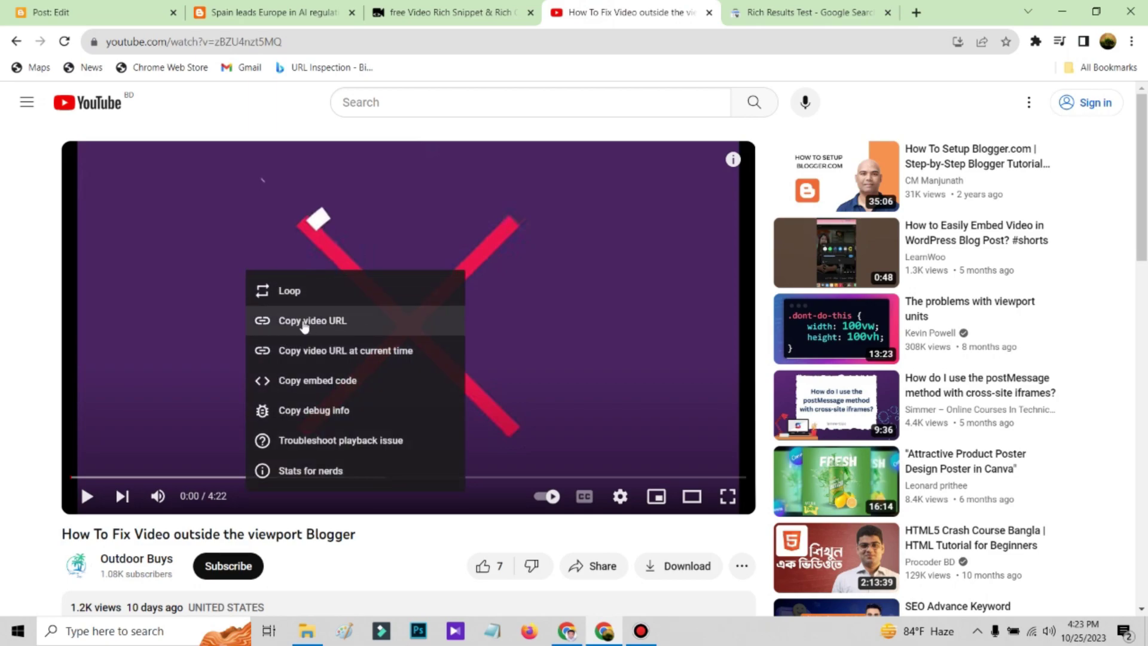
left_click(304, 323)
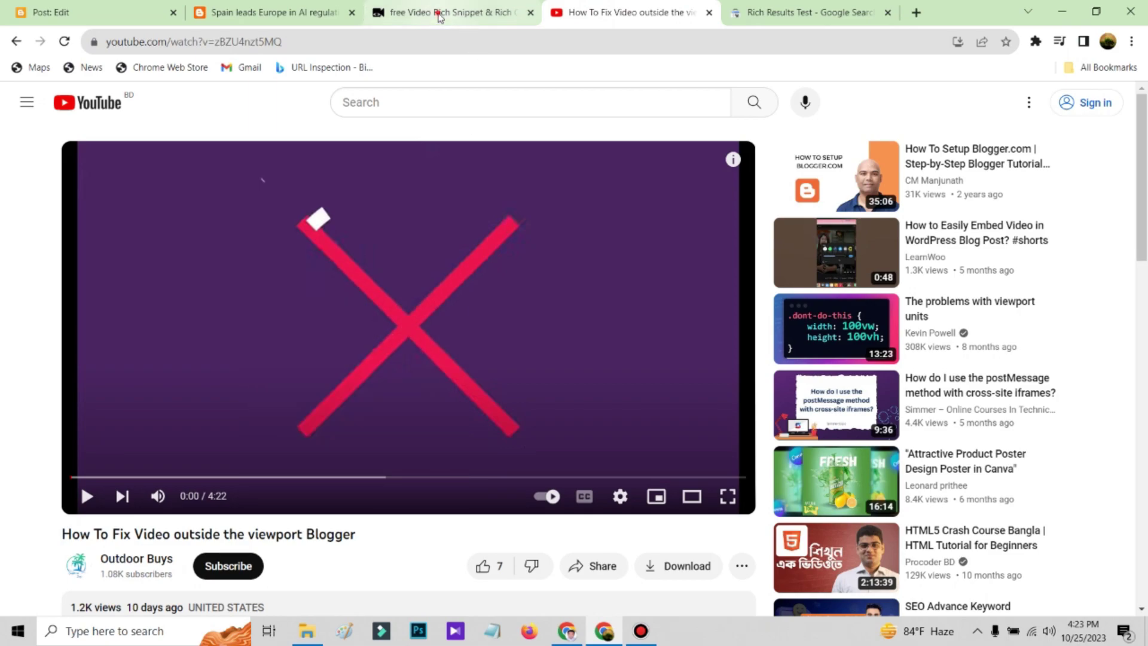
Step: Paste the YouTube link into videoschema.com's Video URL field and generate the schema
left_click(443, 12)
left_click(266, 258)
key("ctrl+v")
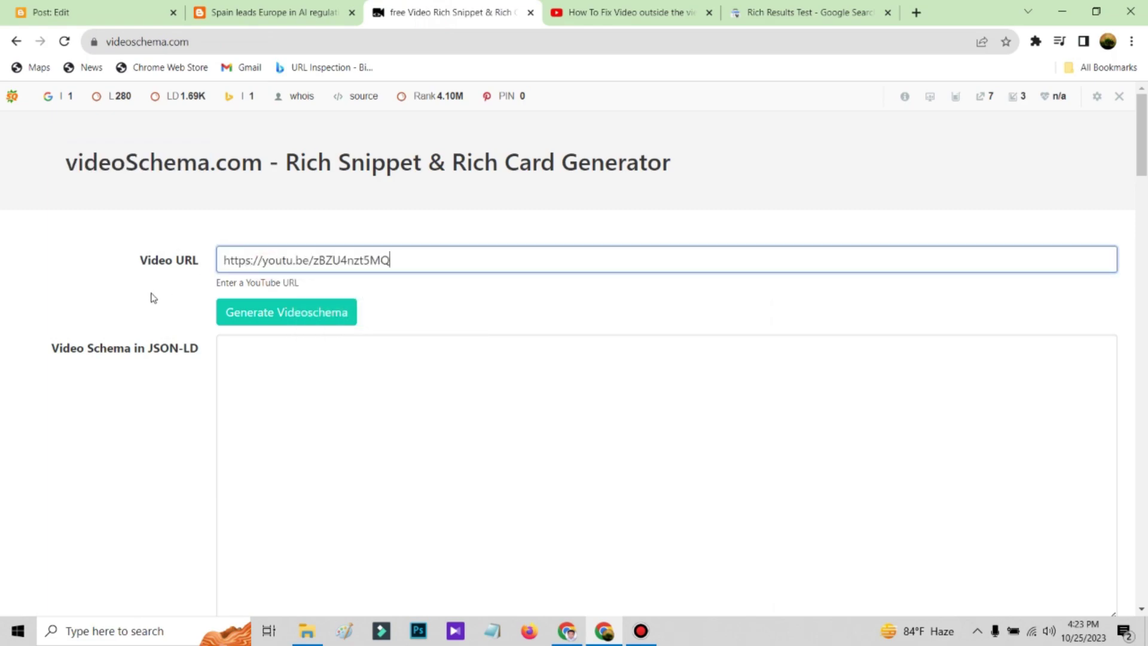
left_click(249, 312)
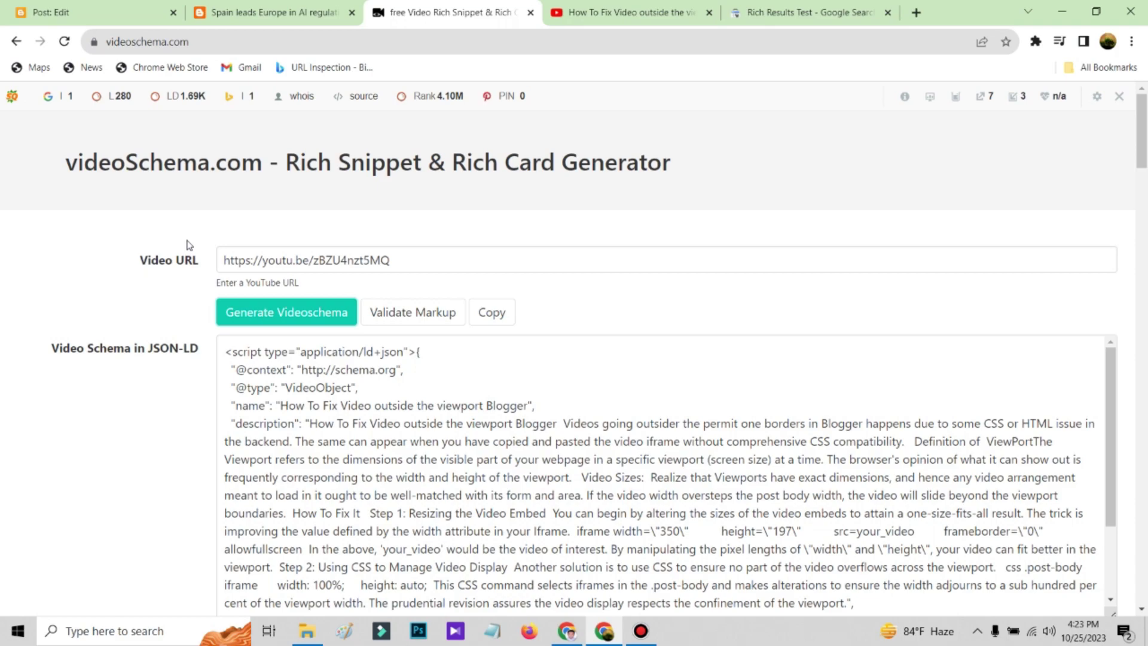
Step: Review the generated JSON-LD and Microdata code boxes
scroll(208, 254, "down", 1)
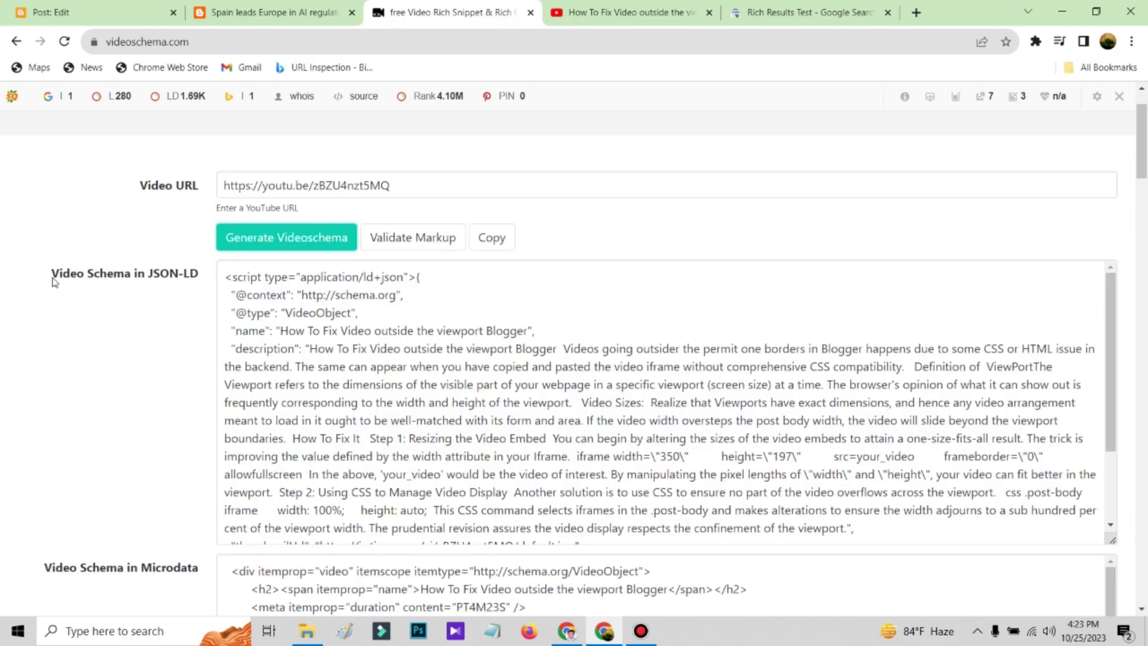
left_click_drag(43, 282, 151, 282)
left_click(168, 283)
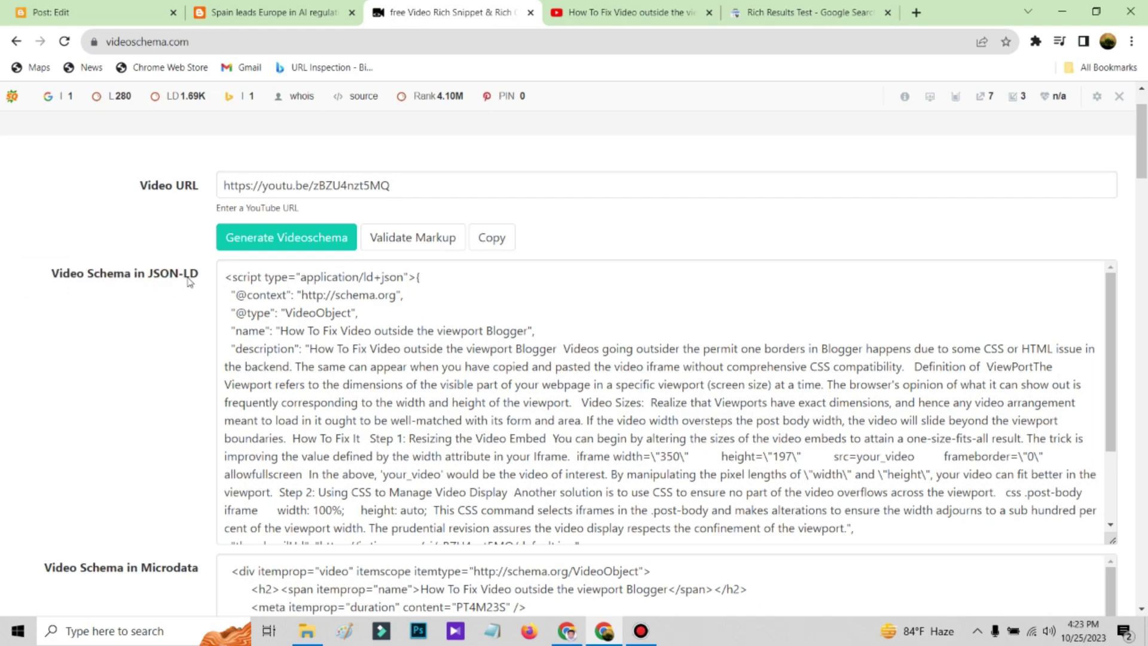
scroll(174, 299, "down", 2)
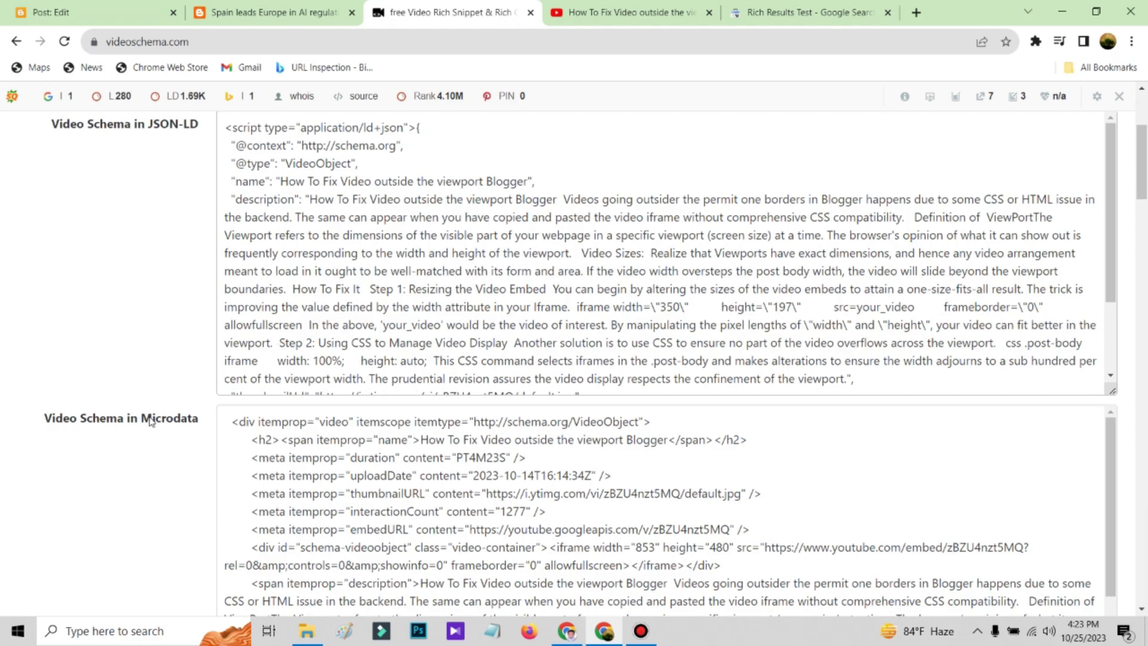
scroll(152, 422, "down", 3)
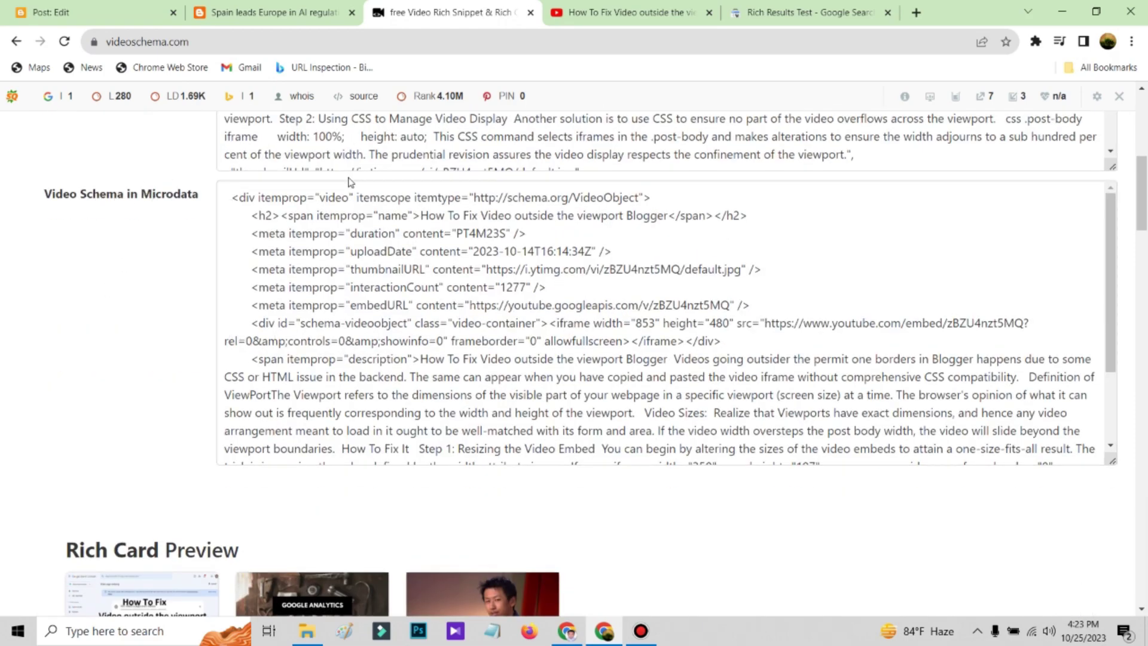
left_click(235, 198)
key("ctrl+a")
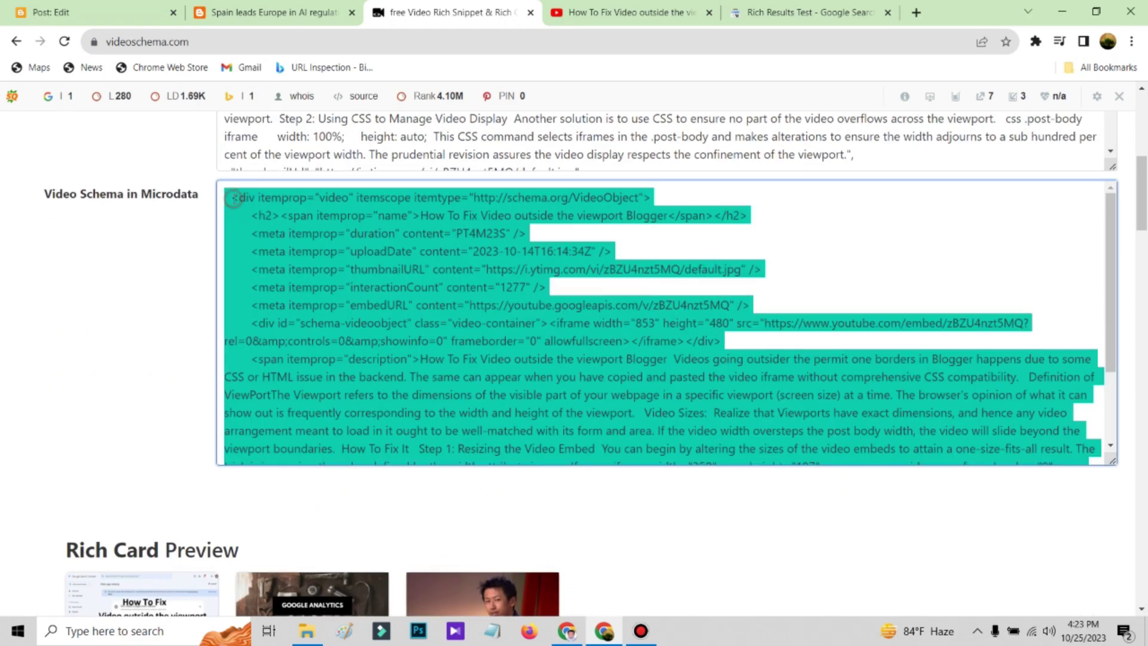
left_click(464, 340)
scroll(465, 340, "down", 1)
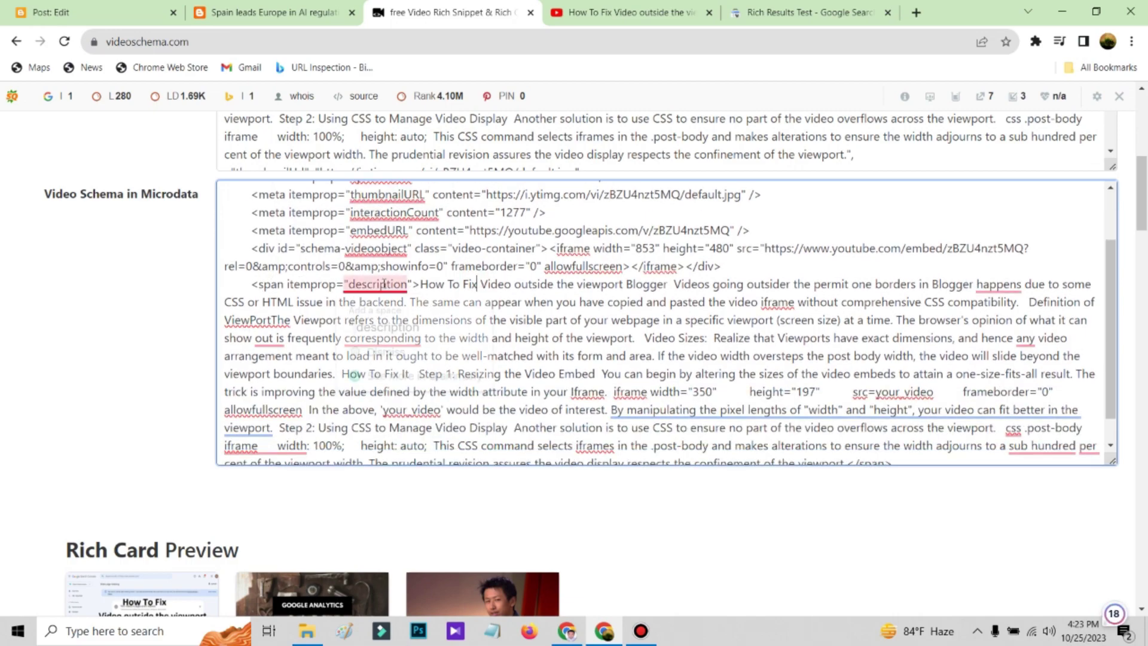
Step: Delete the long description from the Microdata, leaving only the video title
left_click(591, 284)
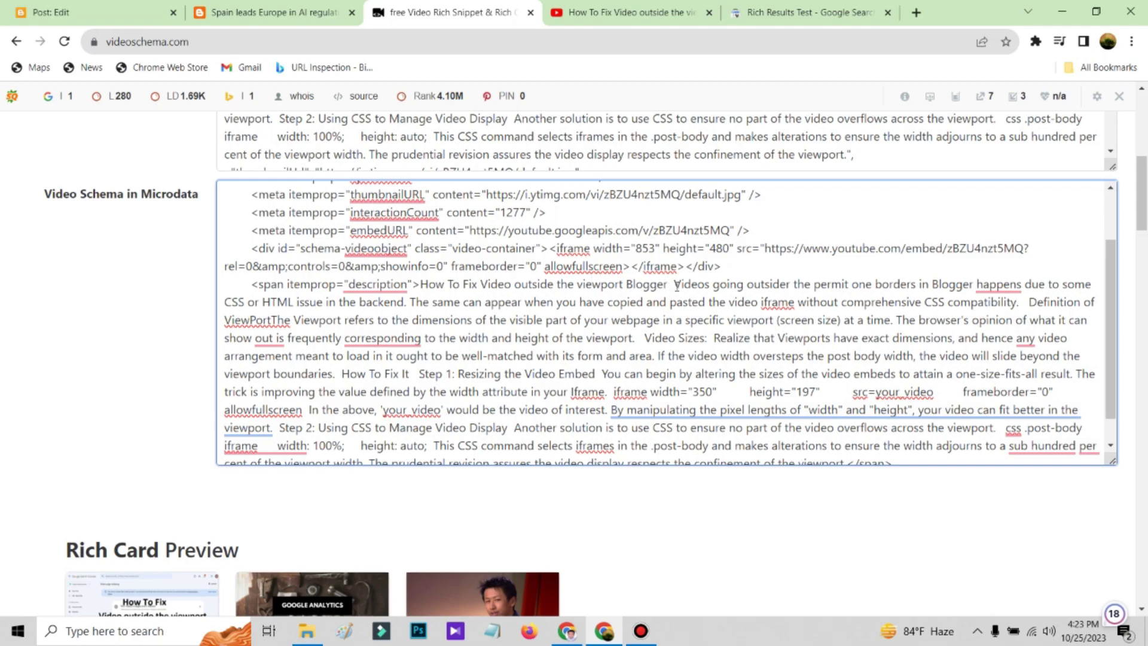
scroll(566, 302, "up", 1)
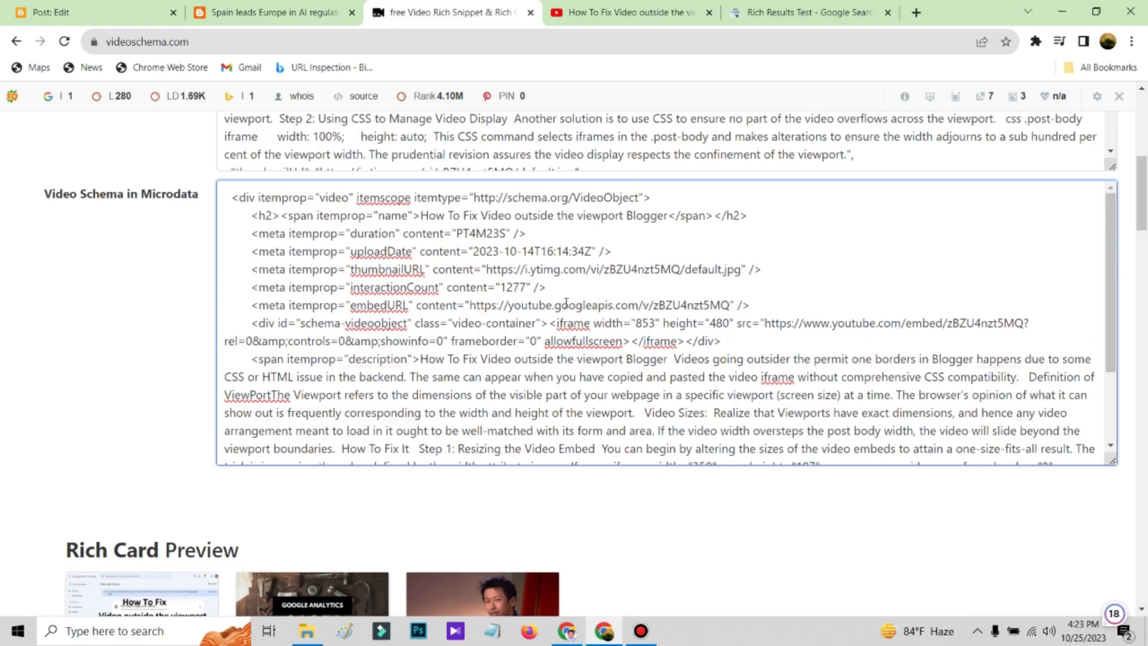
scroll(566, 302, "down", 1)
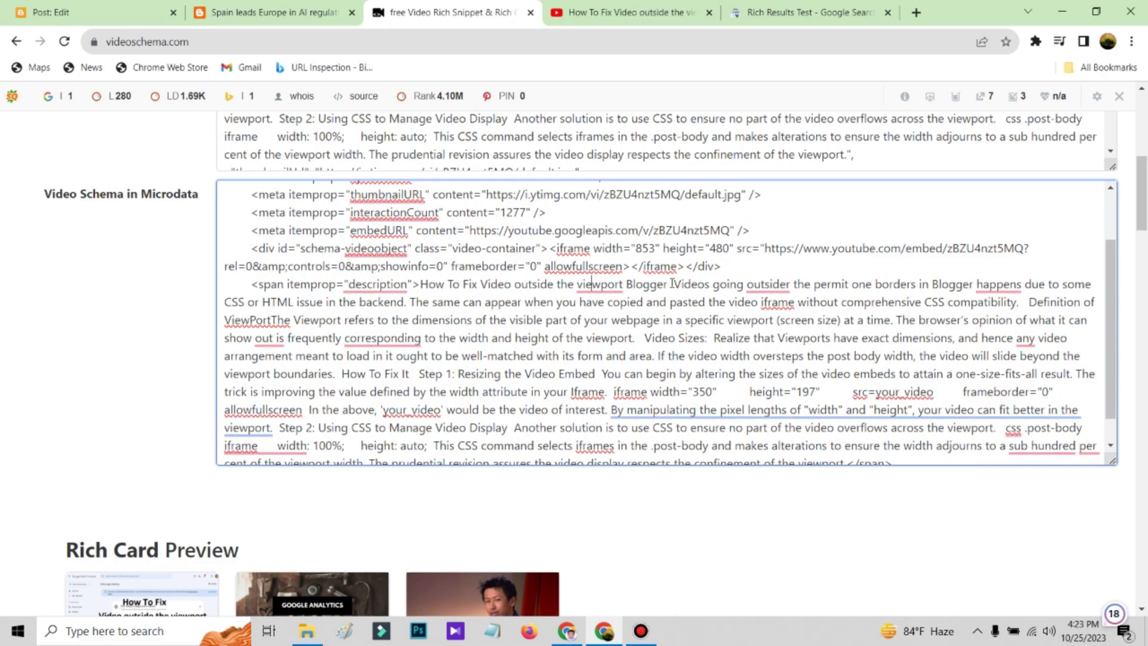
left_click_drag(673, 283, 843, 429)
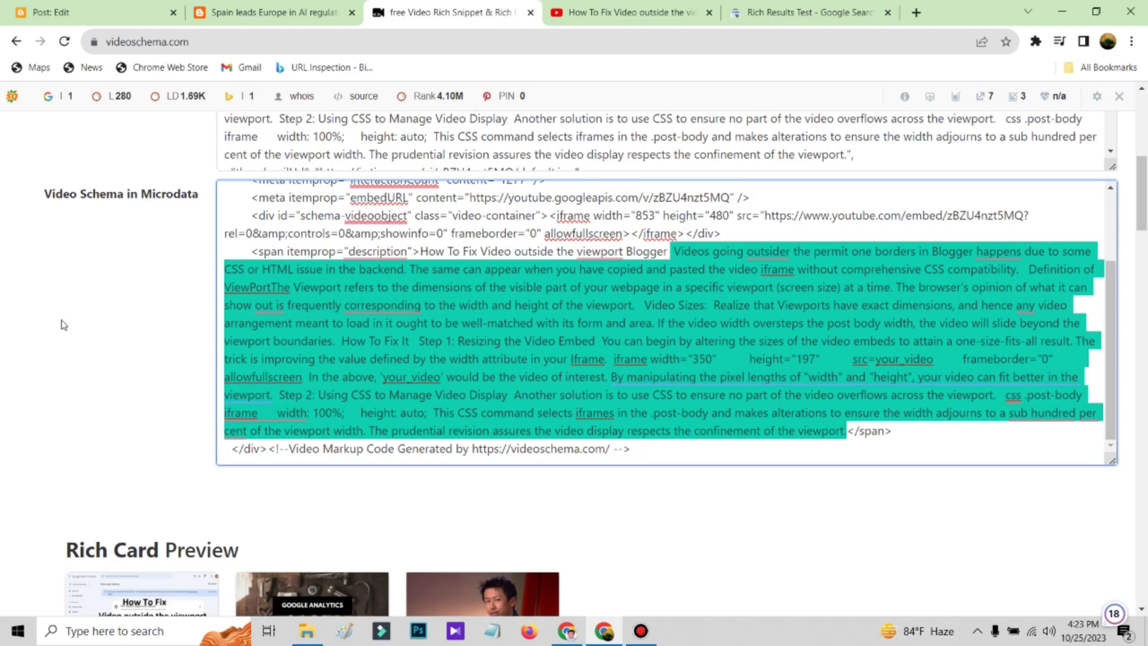
key("BackSpace")
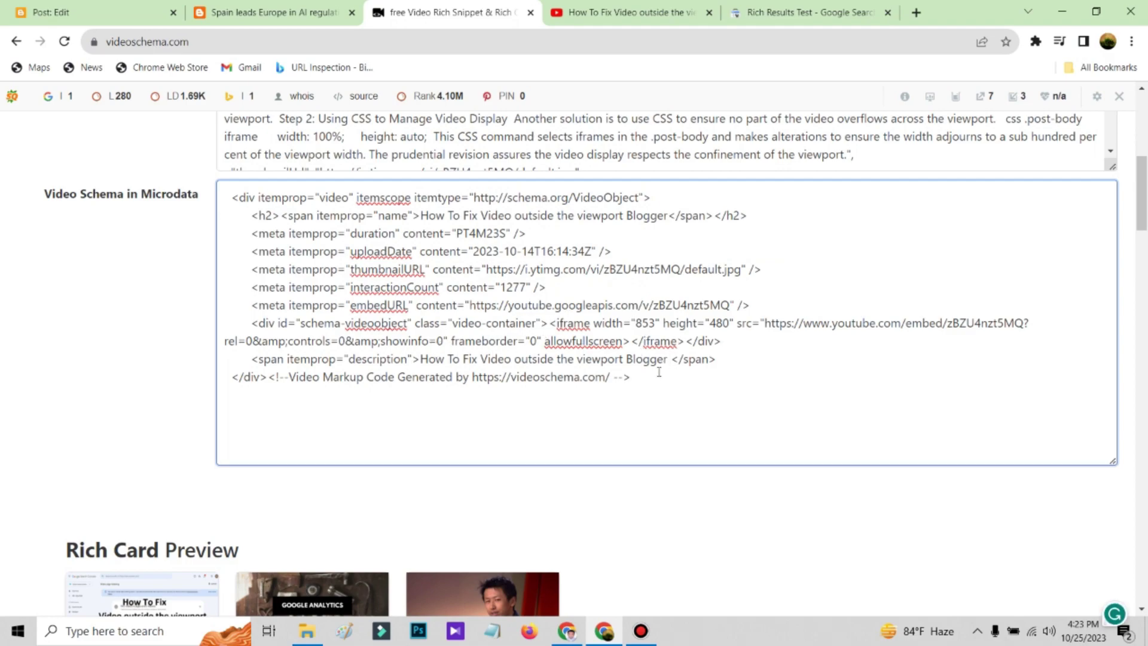
Step: Paste the trimmed VideoObject microdata into the Blogger post HTML and update the post
left_click_drag(651, 375, 191, 201)
key("ctrl+c")
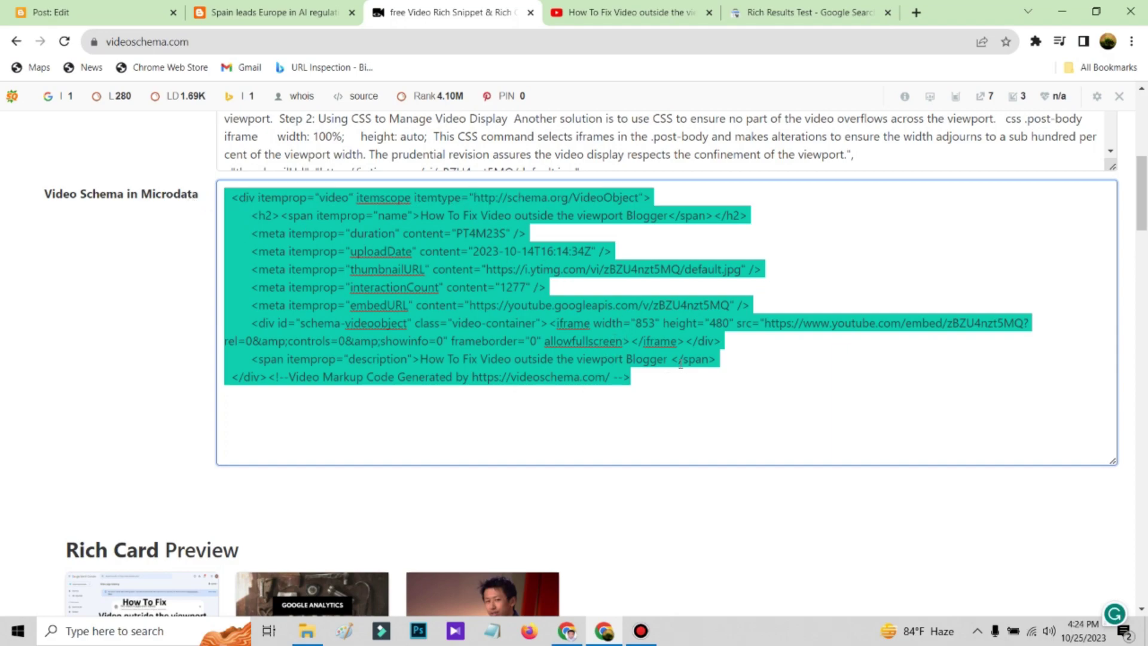
left_click(281, 18)
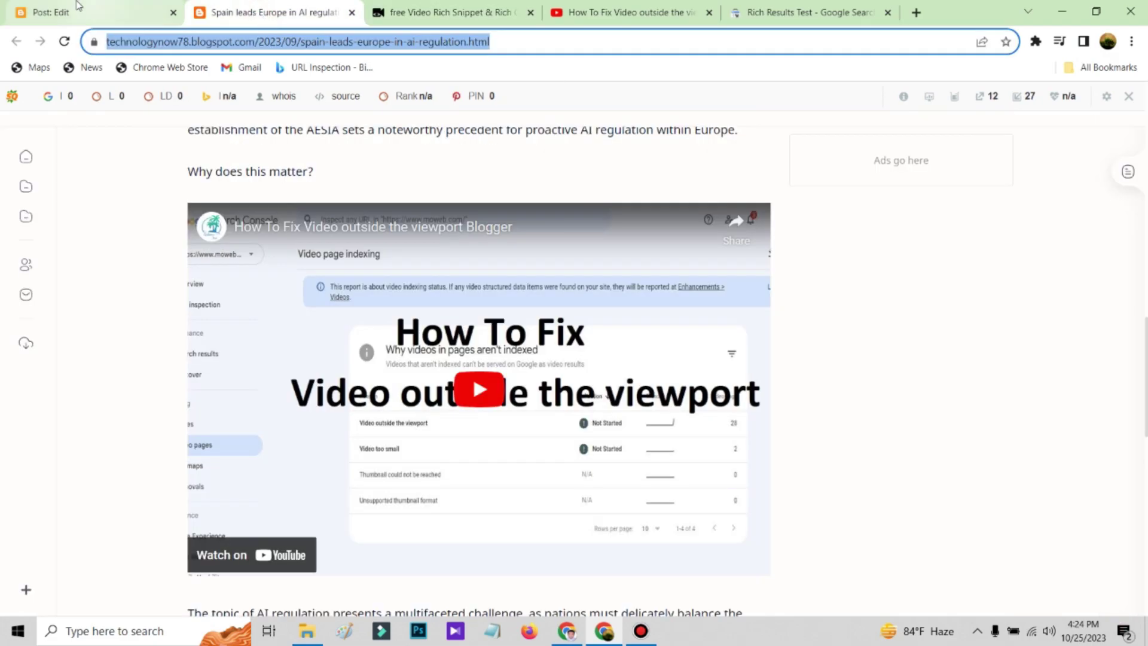
left_click(81, 9)
key("ctrl+v")
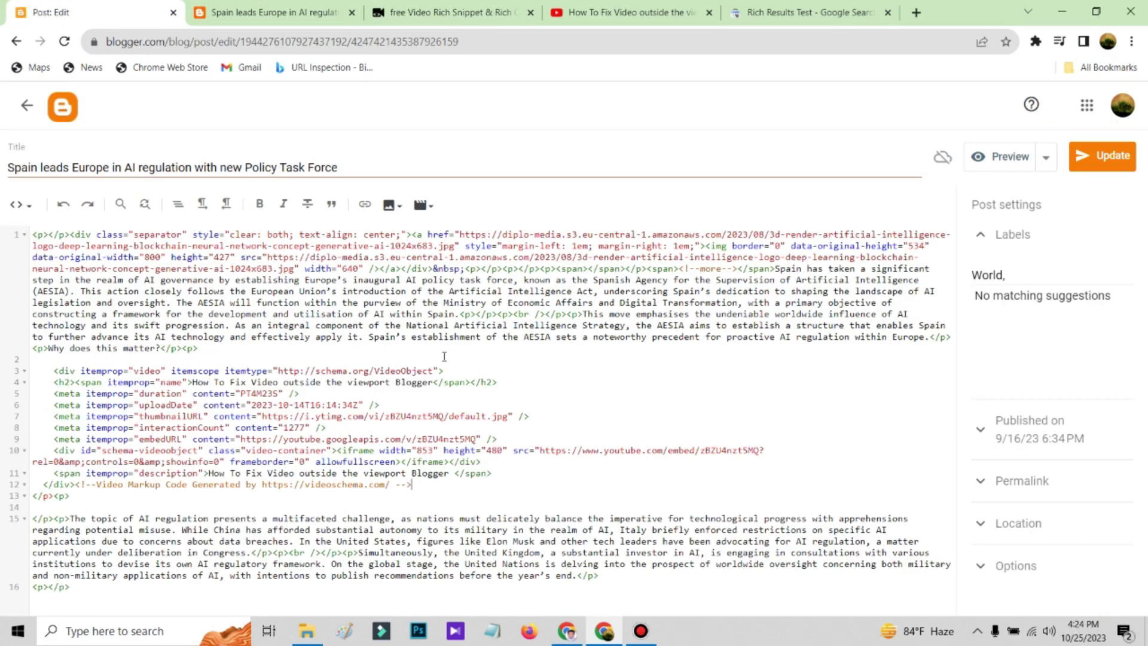
left_click(1098, 156)
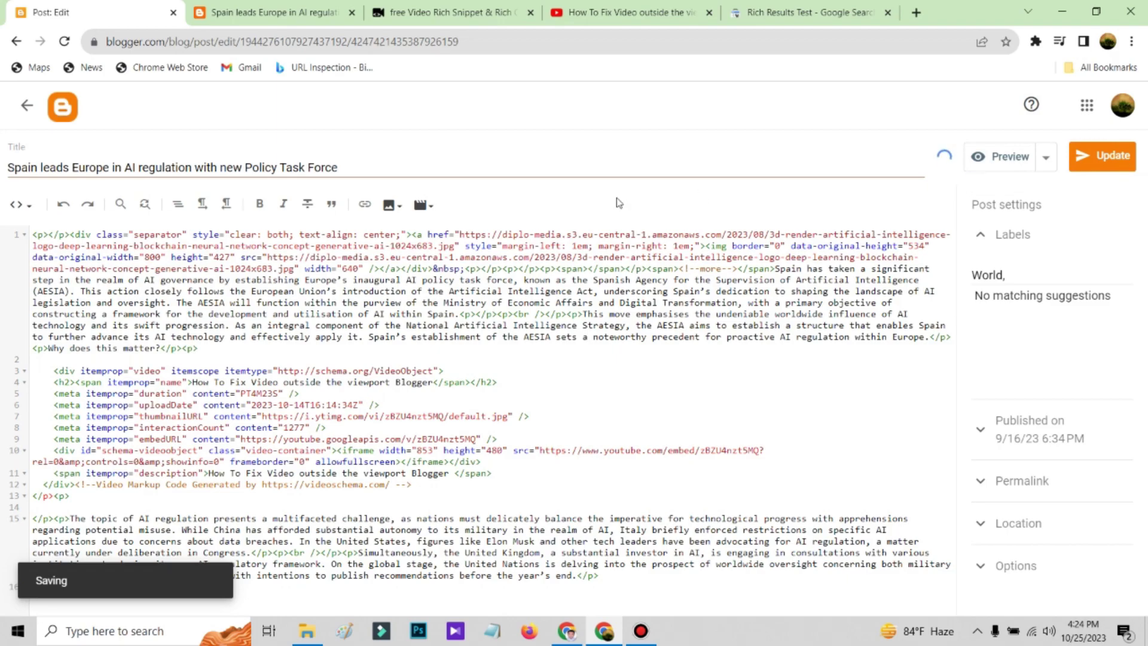
left_click(191, 13)
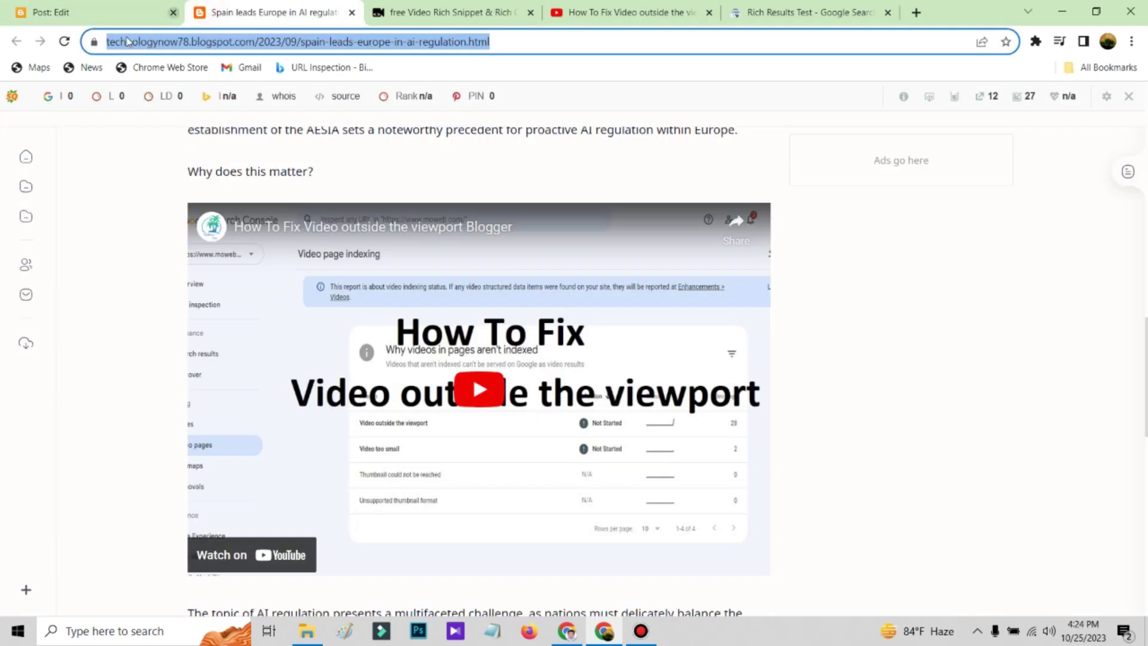
Step: Reload the live post and check the new video title heading
left_click(64, 41)
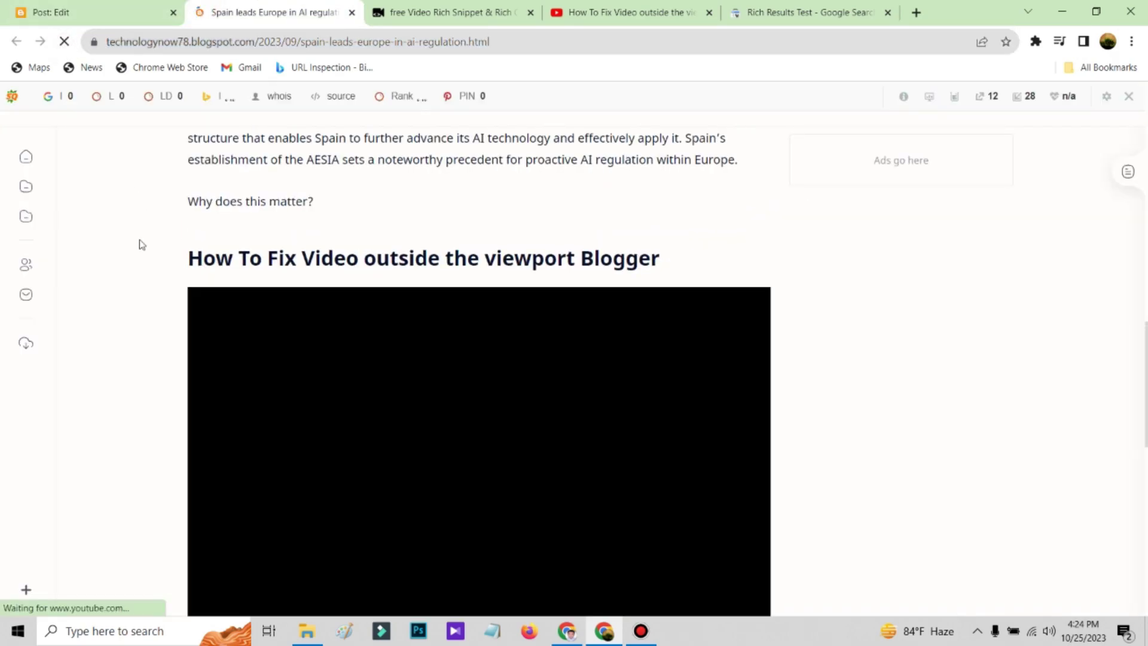
triple_click(188, 257)
left_click(187, 258)
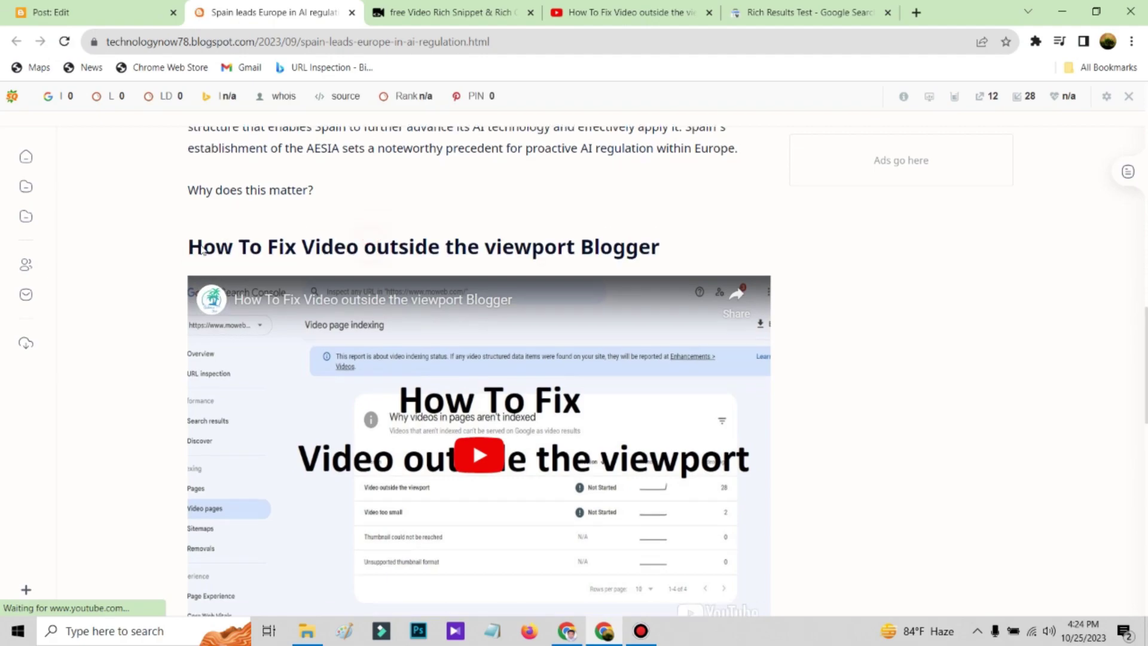
left_click_drag(184, 233, 676, 230)
left_click(632, 229)
Step: Check the embedded video and the caption line below it
scroll(485, 260, "down", 1)
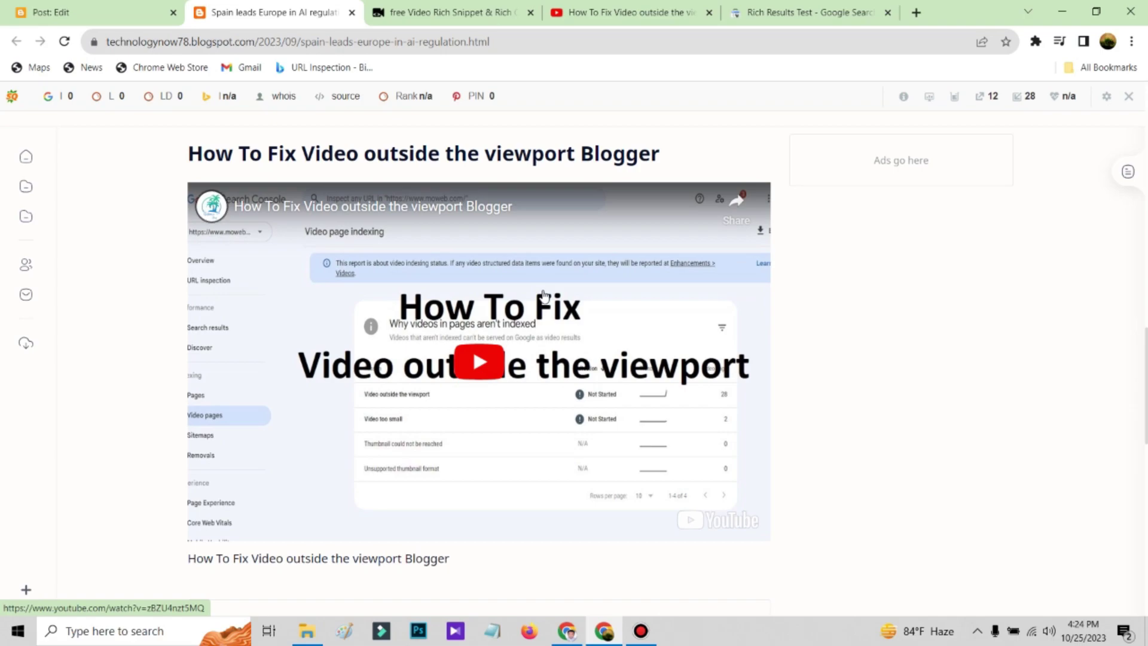
scroll(359, 287, "down", 1)
scroll(338, 344, "down", 1)
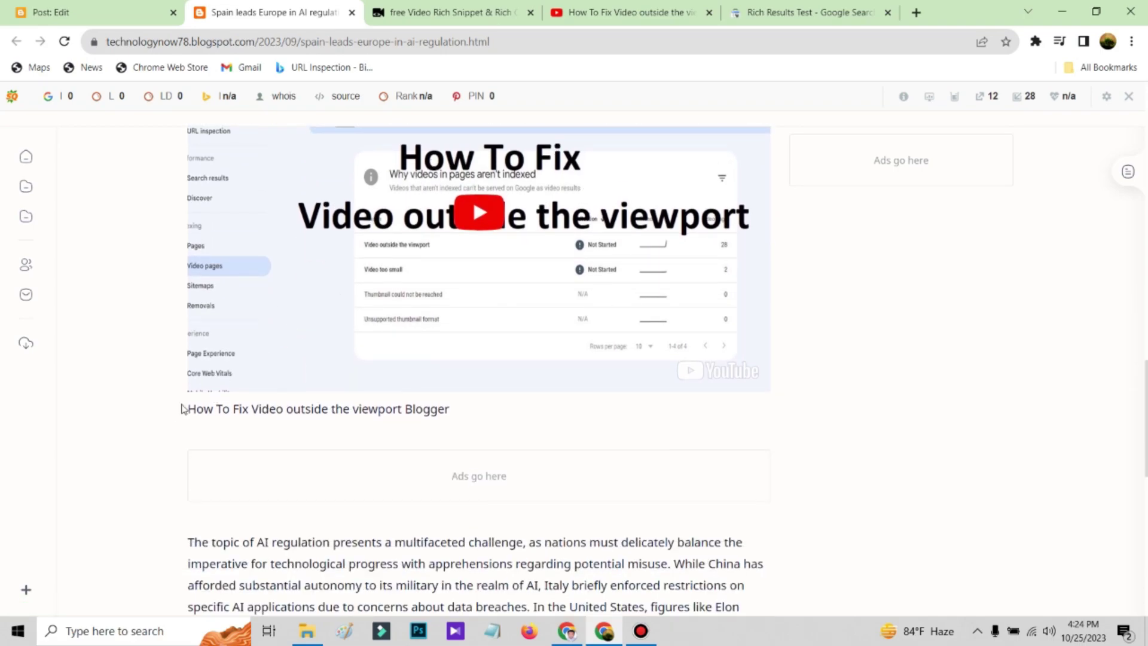
left_click_drag(188, 409, 461, 415)
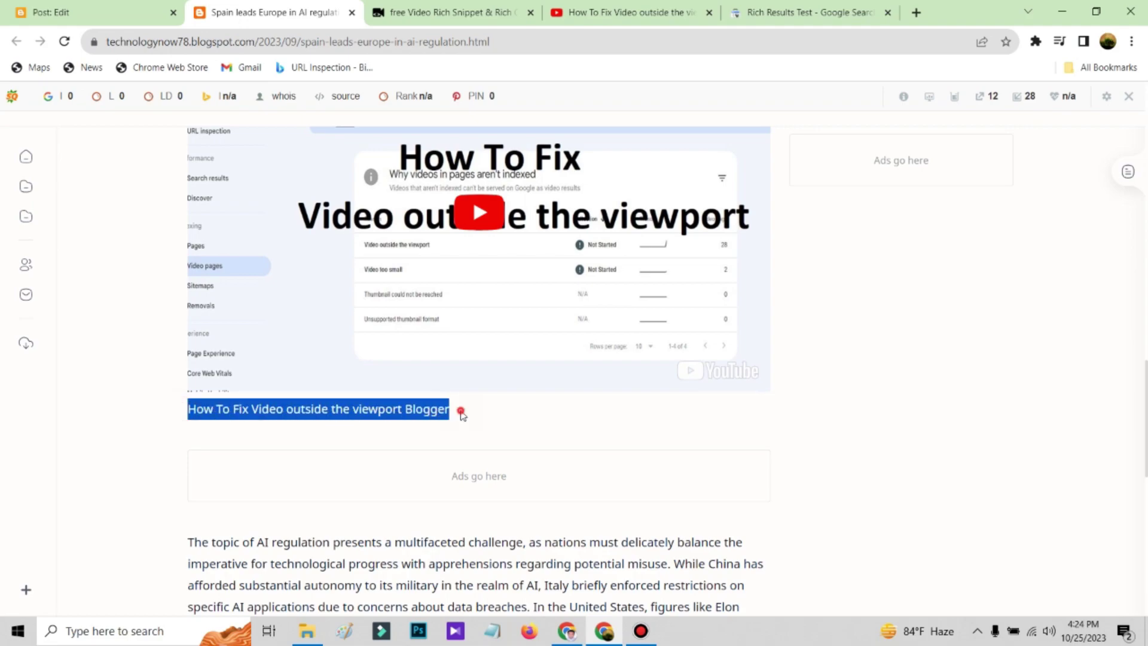
left_click(464, 418)
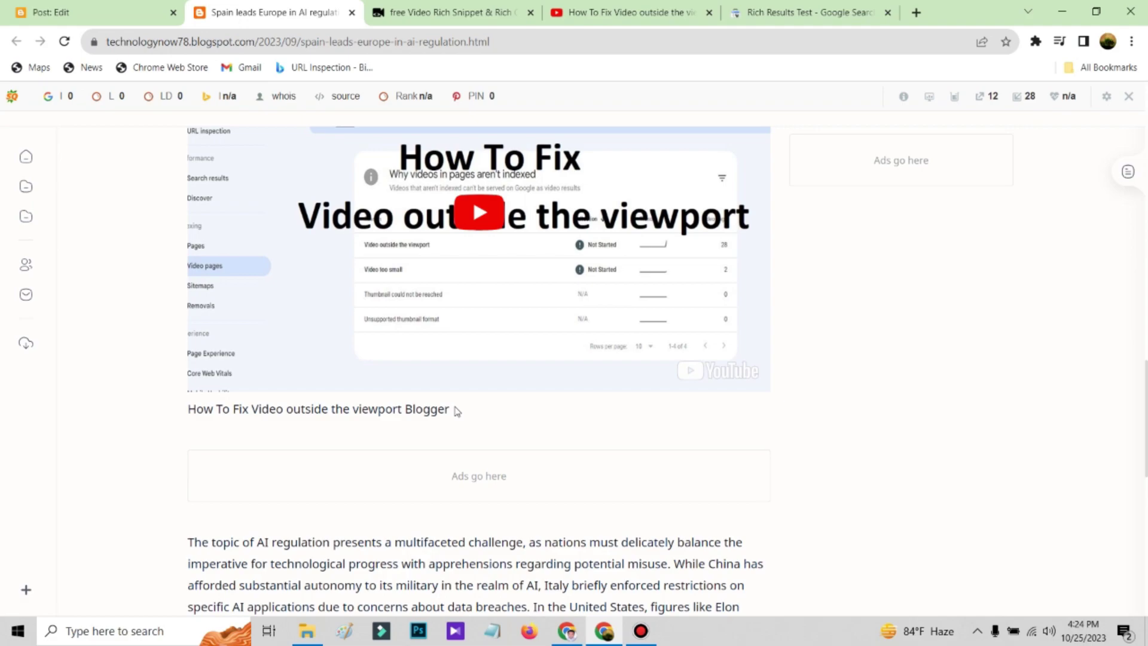
scroll(457, 412, "down", 2)
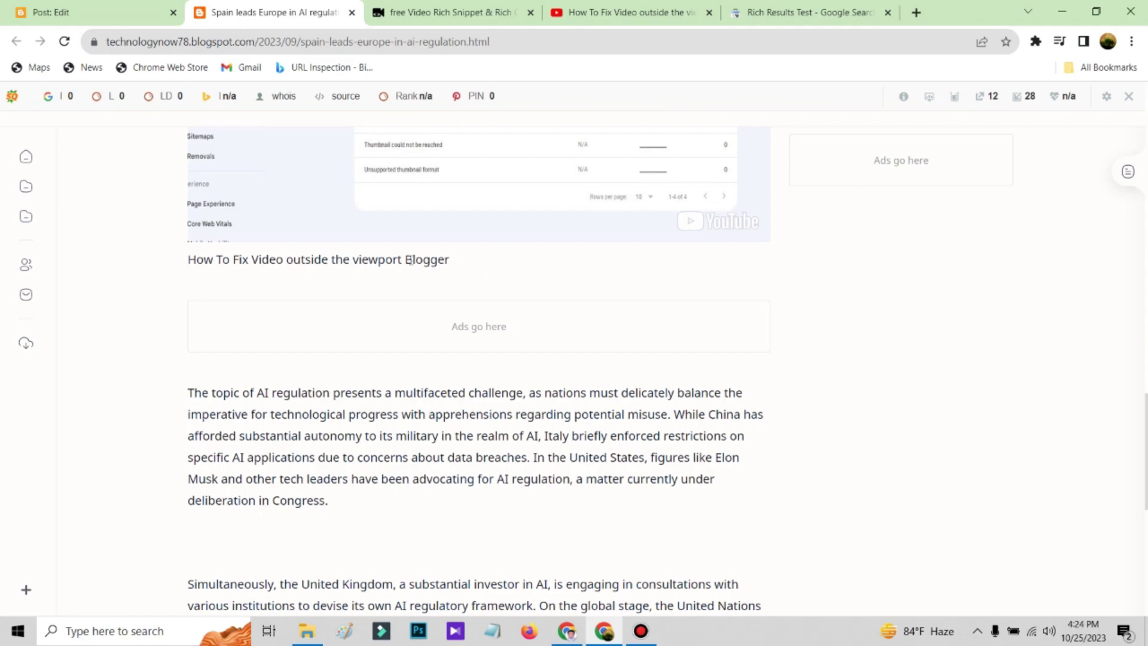
scroll(410, 259, "up", 3)
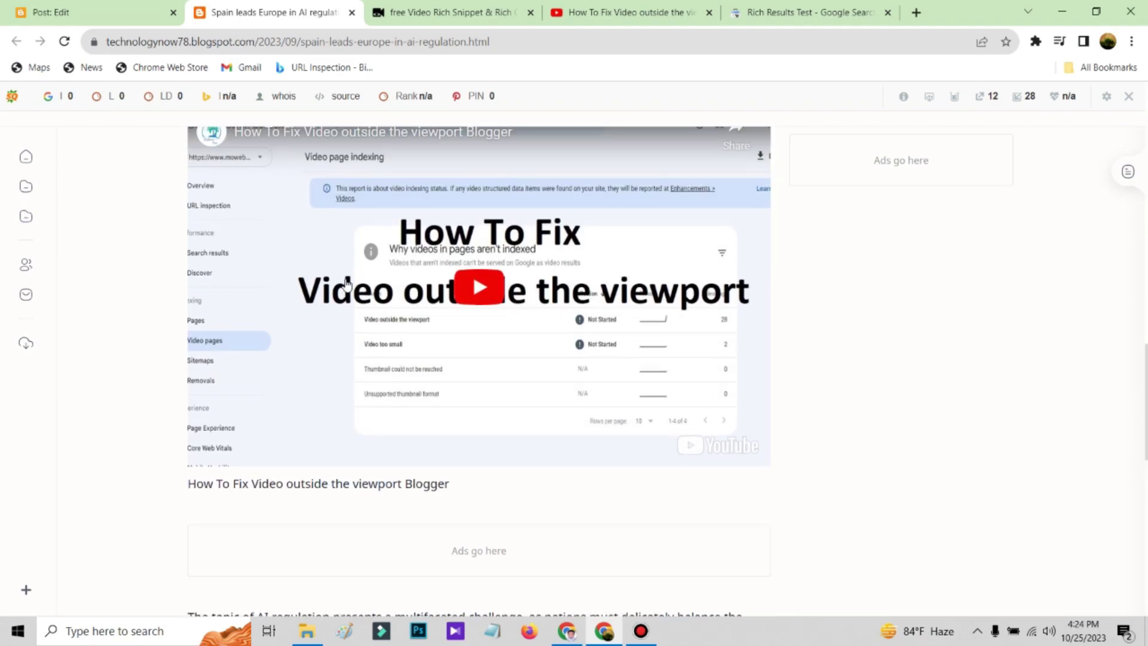
left_click_drag(288, 485, 479, 491)
left_click(485, 482)
triple_click(486, 482)
scroll(485, 482, "up", 2)
scroll(694, 445, "up", 1)
scroll(693, 443, "down", 3)
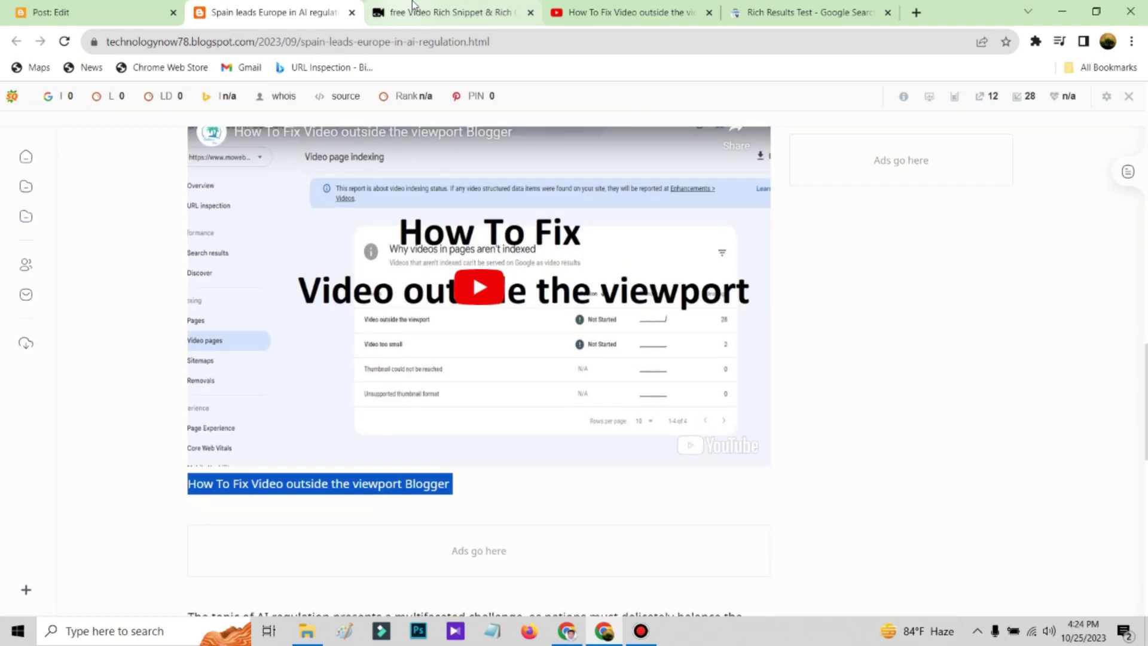
Step: Paste the post's web address into a fresh Rich Results Test
left_click(267, 42)
key("ctrl+c")
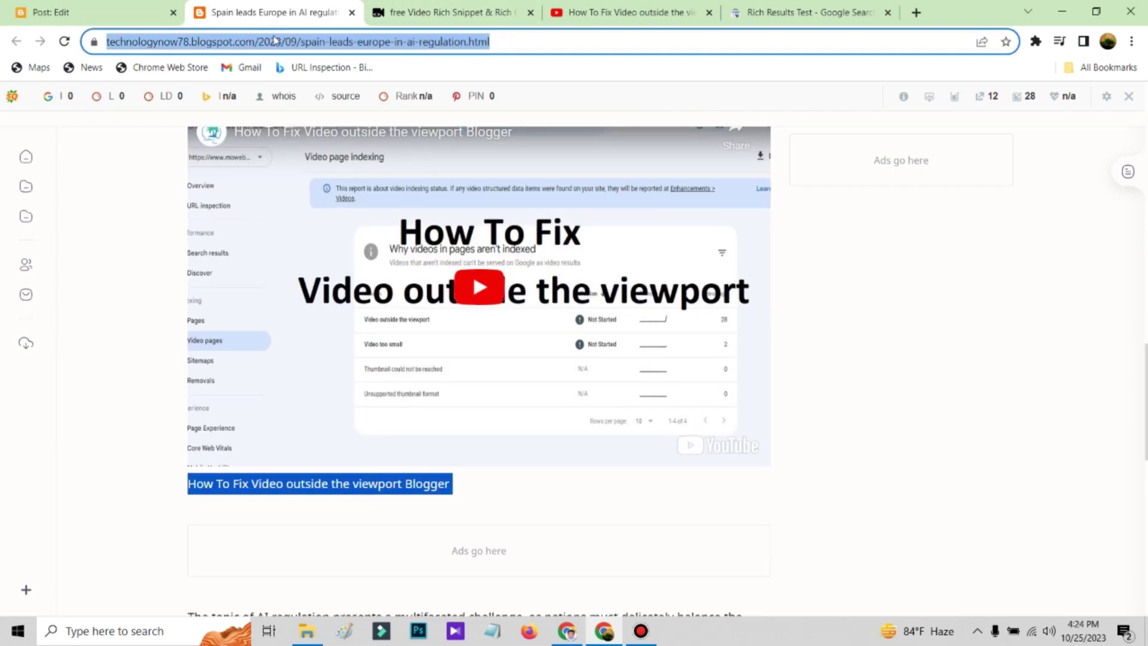
left_click(792, 11)
left_click(26, 105)
left_click(513, 332)
key("ctrl+v")
Step: Test the post and open the valid Videos item 'How To Fix Video outside the viewport Blogger'
key("Return")
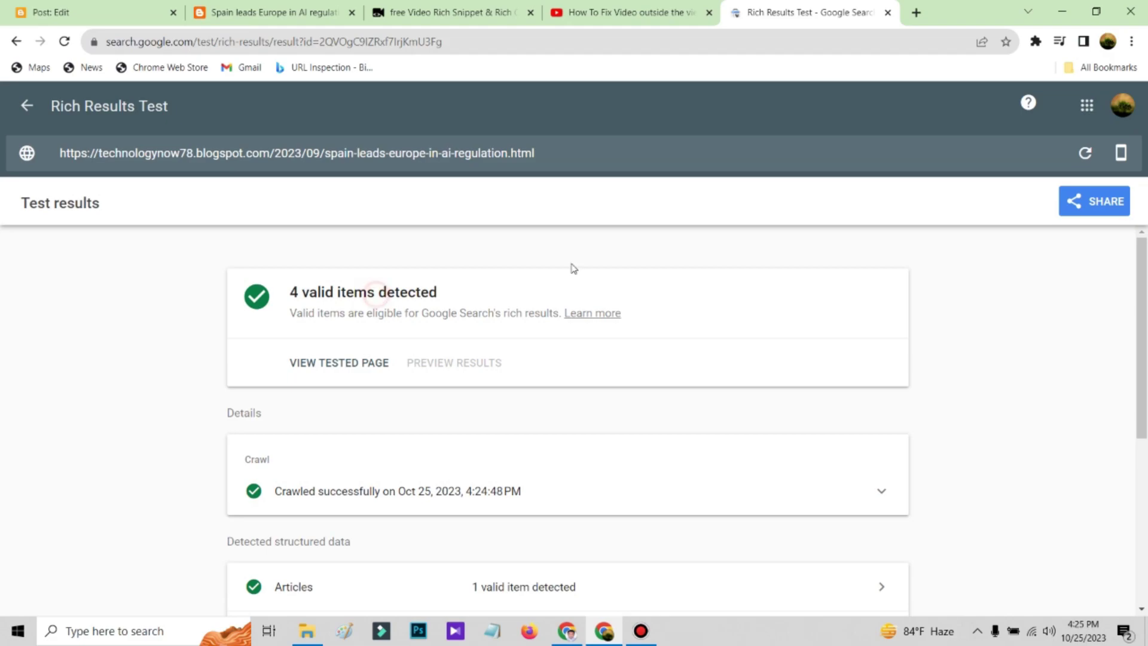
scroll(648, 266, "down", 5)
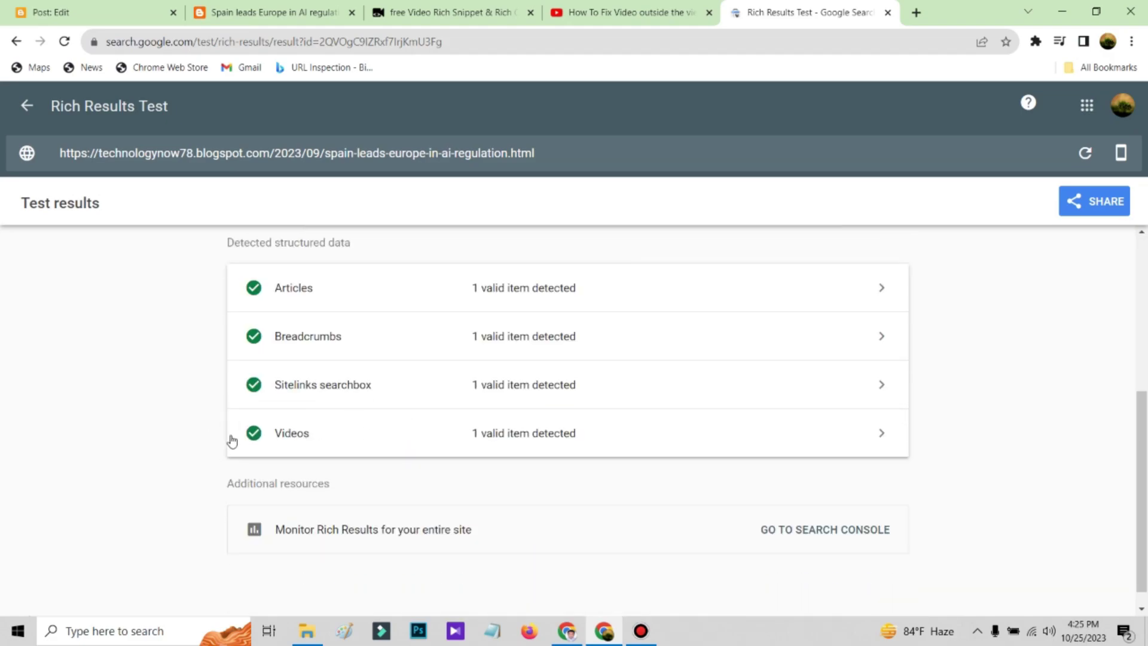
left_click(342, 444)
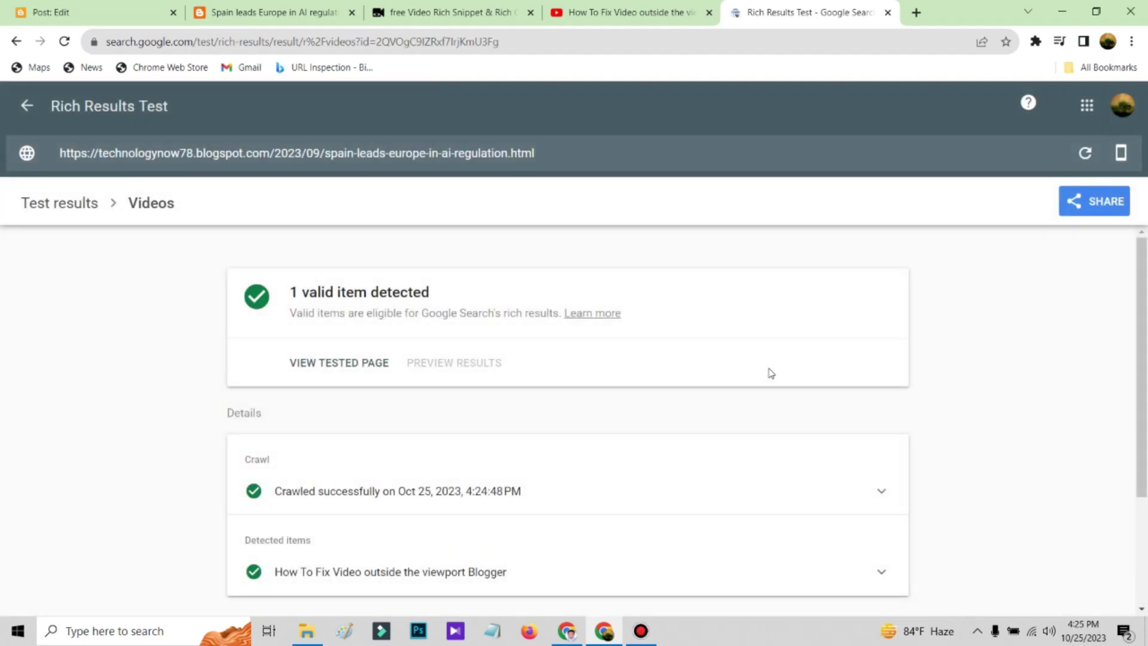
Step: Expand the detected Videos item in Rich Results Test and review its fields
scroll(332, 308, "down", 2)
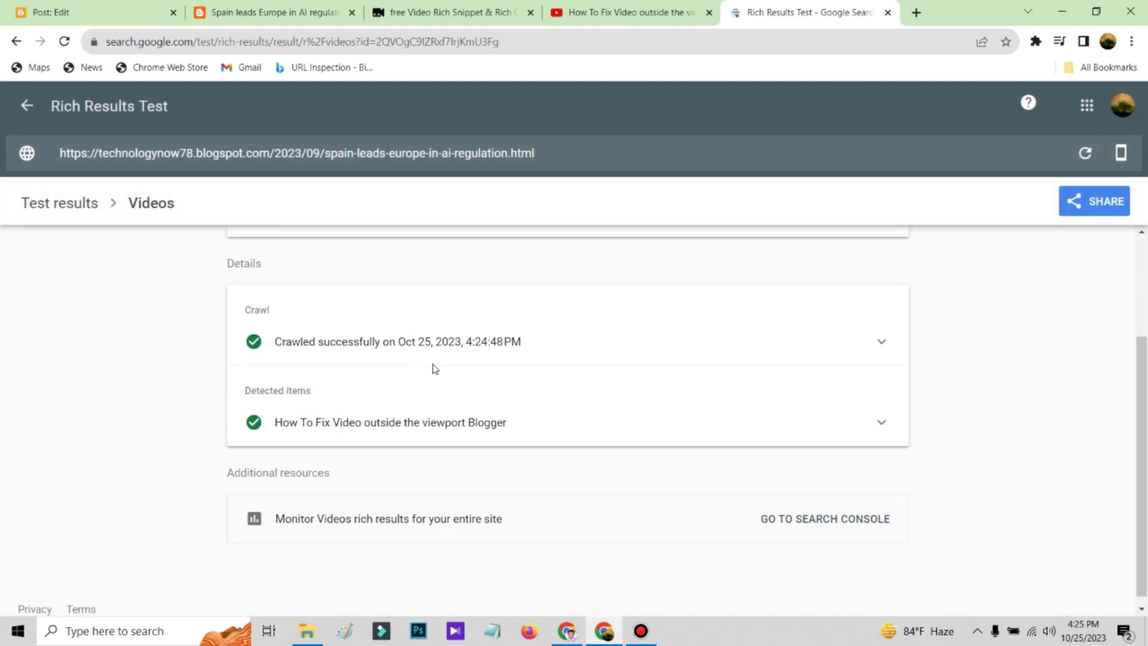
left_click(612, 426)
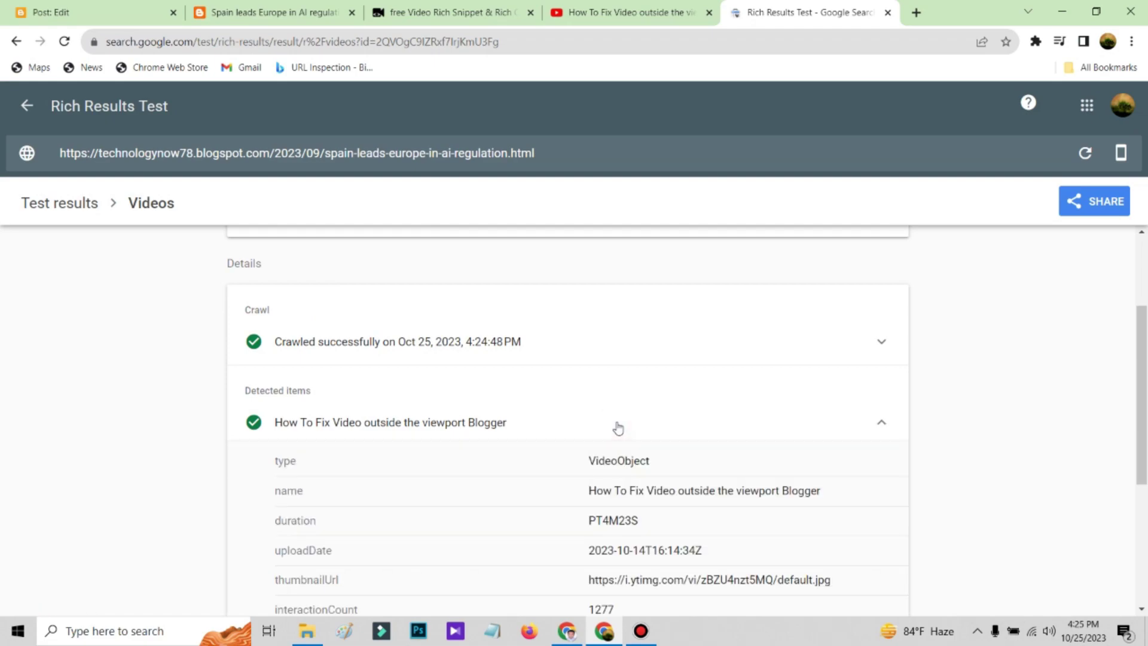
scroll(678, 426, "down", 2)
scroll(688, 427, "up", 1)
scroll(873, 434, "down", 1)
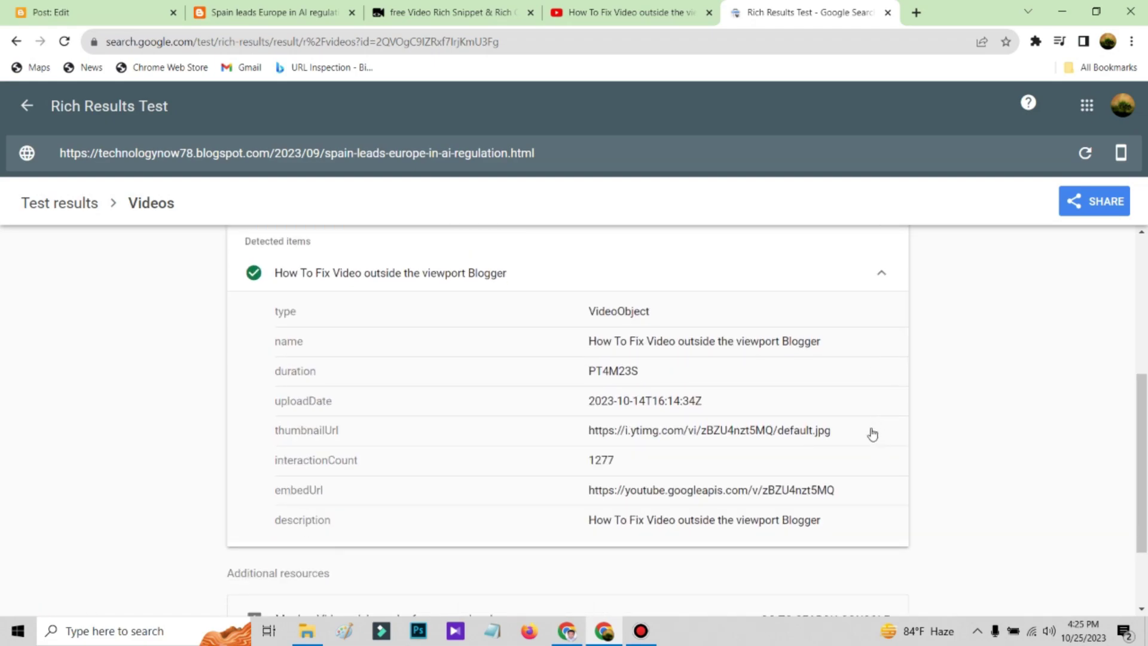
Step: Return to the test results overview with 4 valid items, then bring up Search Console's video report
scroll(762, 384, "up", 3)
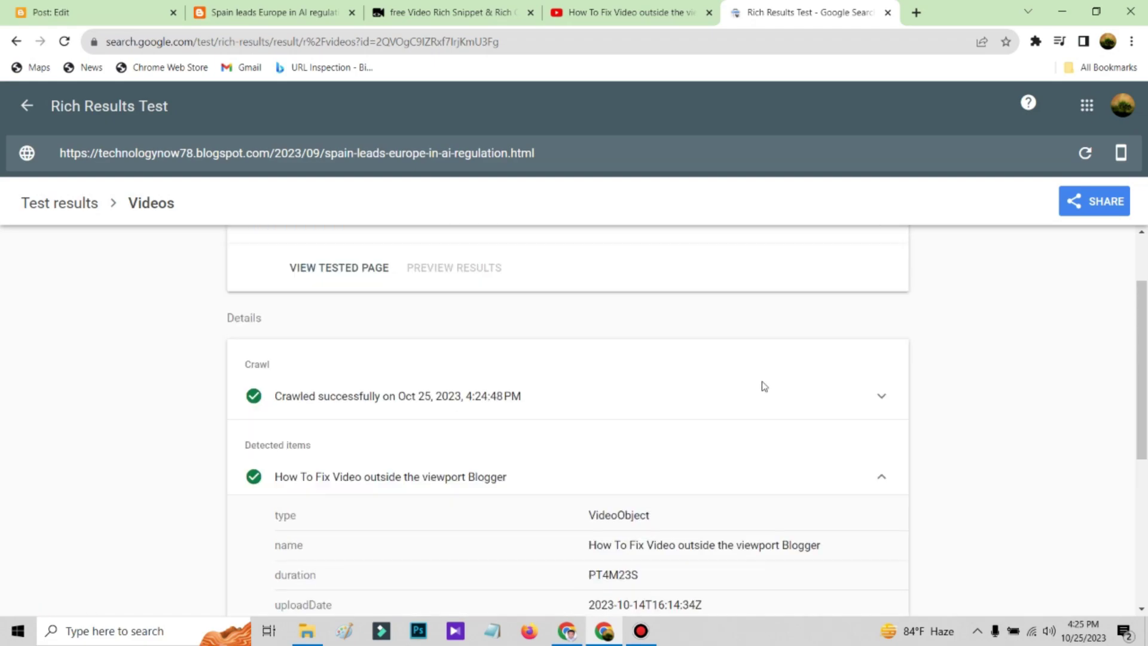
left_click(76, 208)
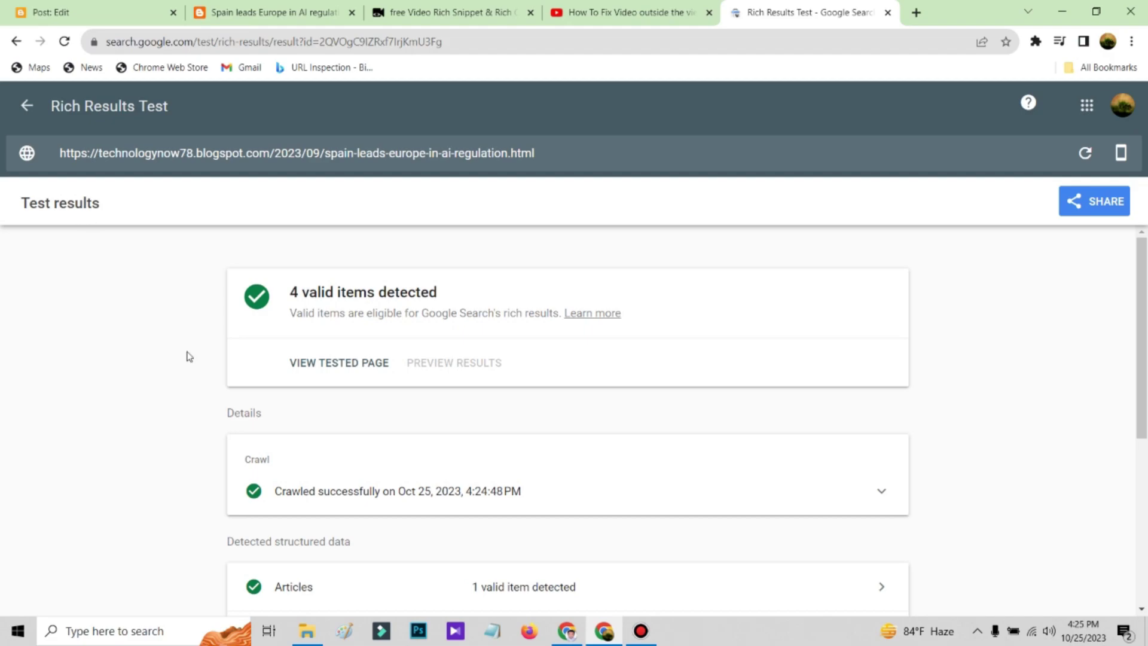
left_click(566, 631)
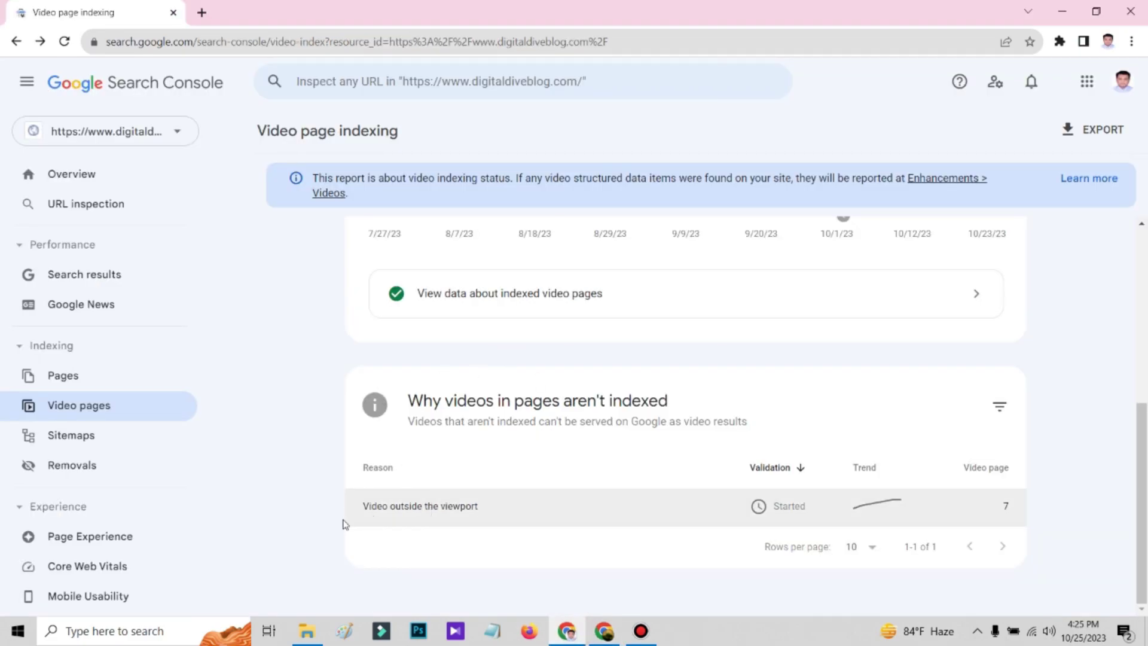
Step: Compare the Rich Results Test's valid Videos item with Search Console's Video outside the viewport issue
left_click(597, 641)
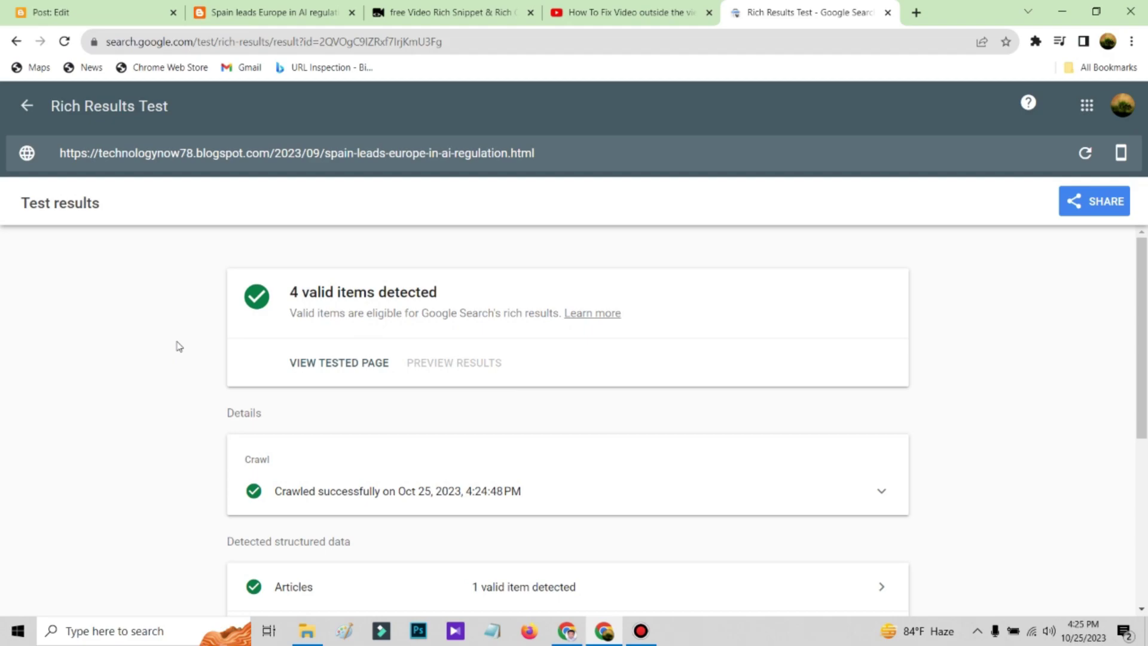
scroll(176, 346, "down", 3)
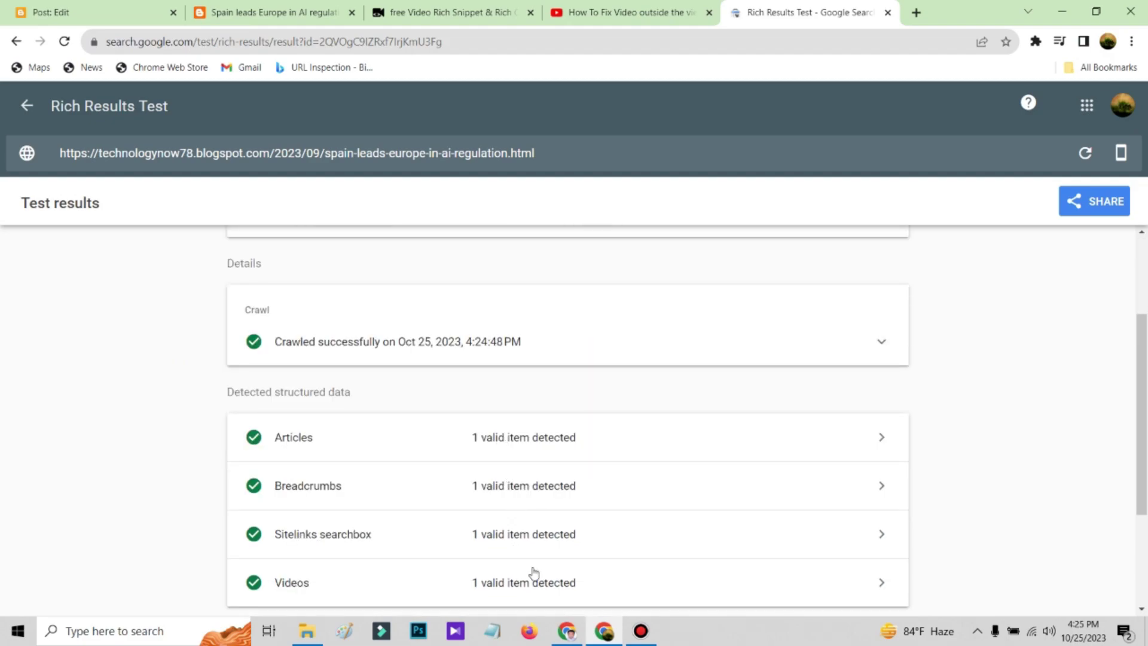
left_click(566, 632)
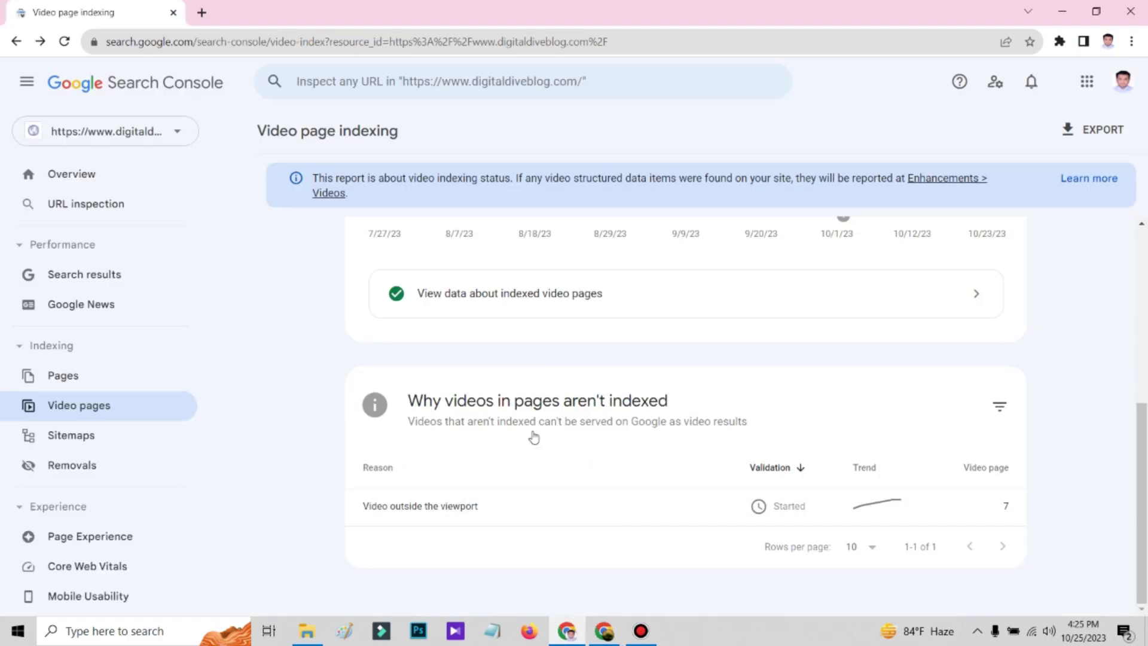
scroll(354, 371, "up", 1)
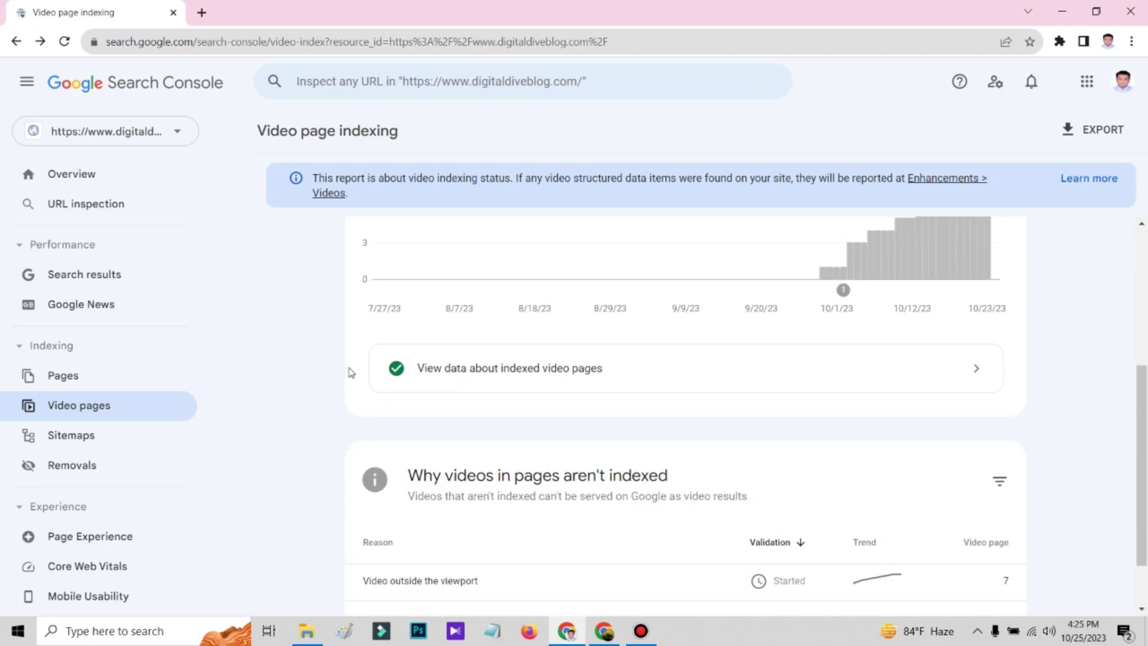
Step: Review the Rich Results Test results once more, then bring up the Blogger post editor
left_click(601, 634)
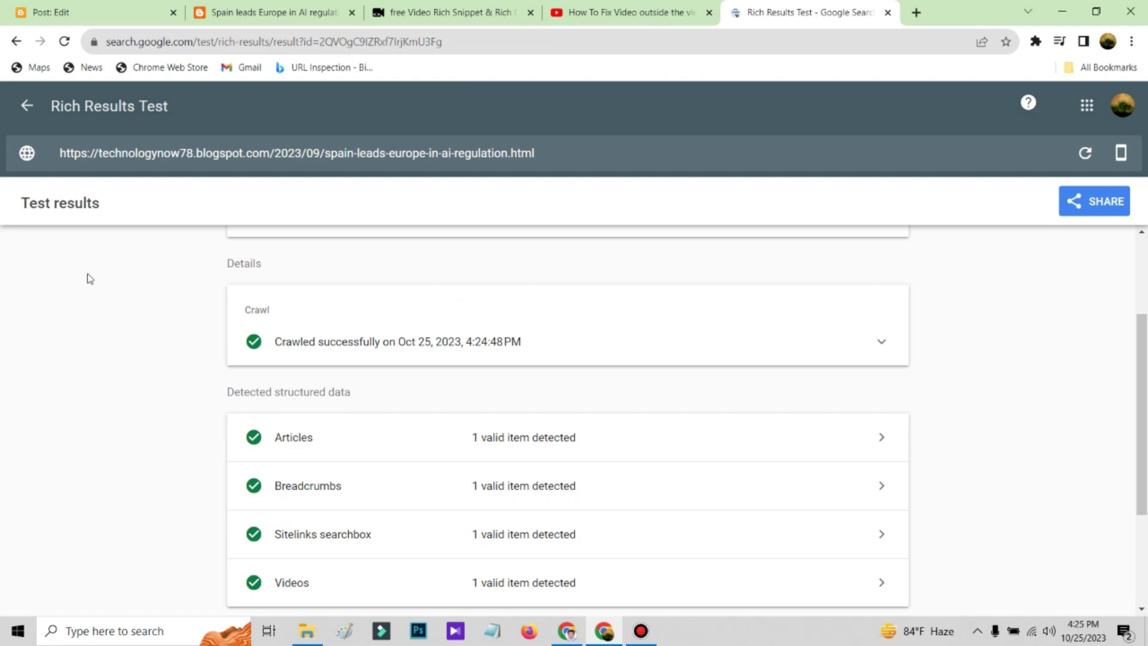
scroll(132, 443, "down", 1)
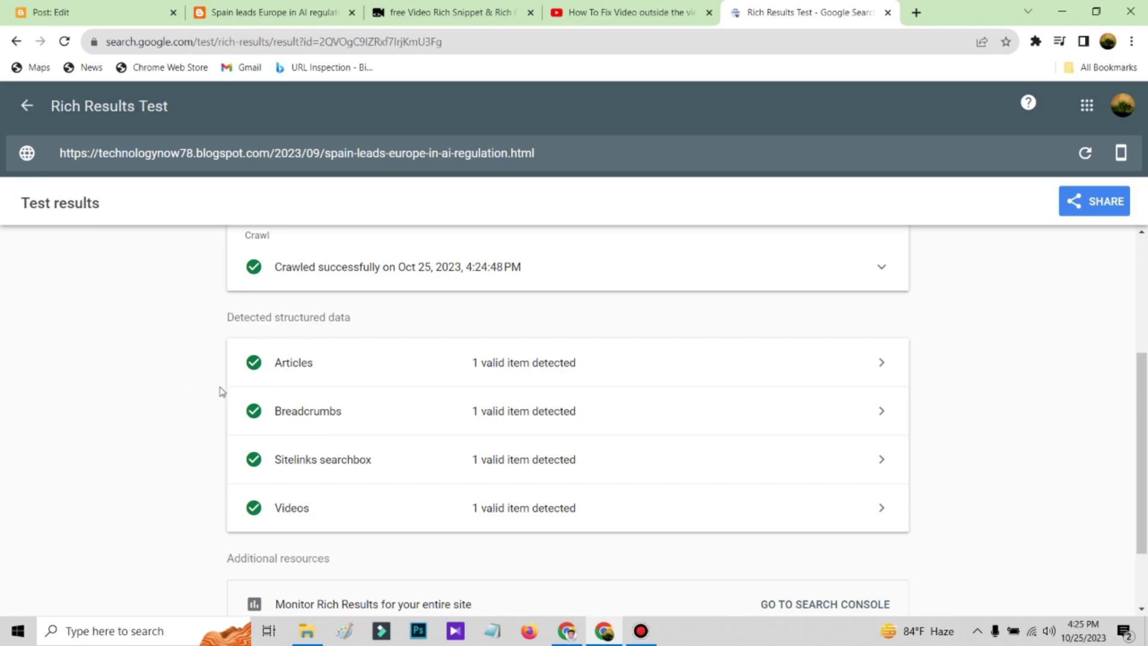
scroll(268, 383, "up", 1)
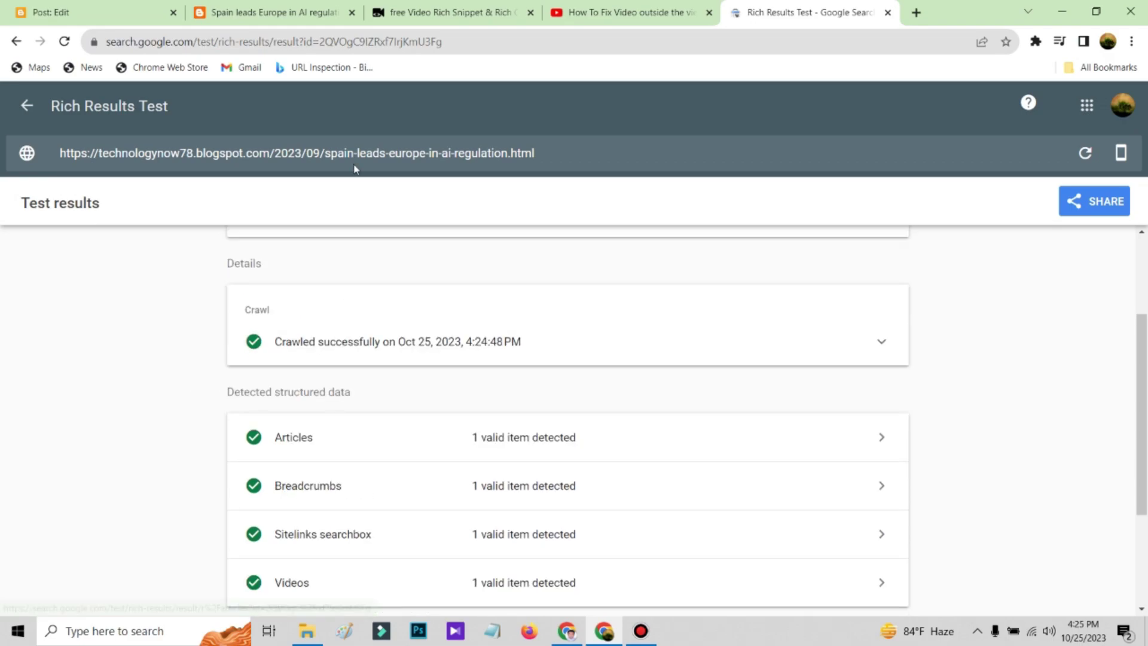
left_click(102, 12)
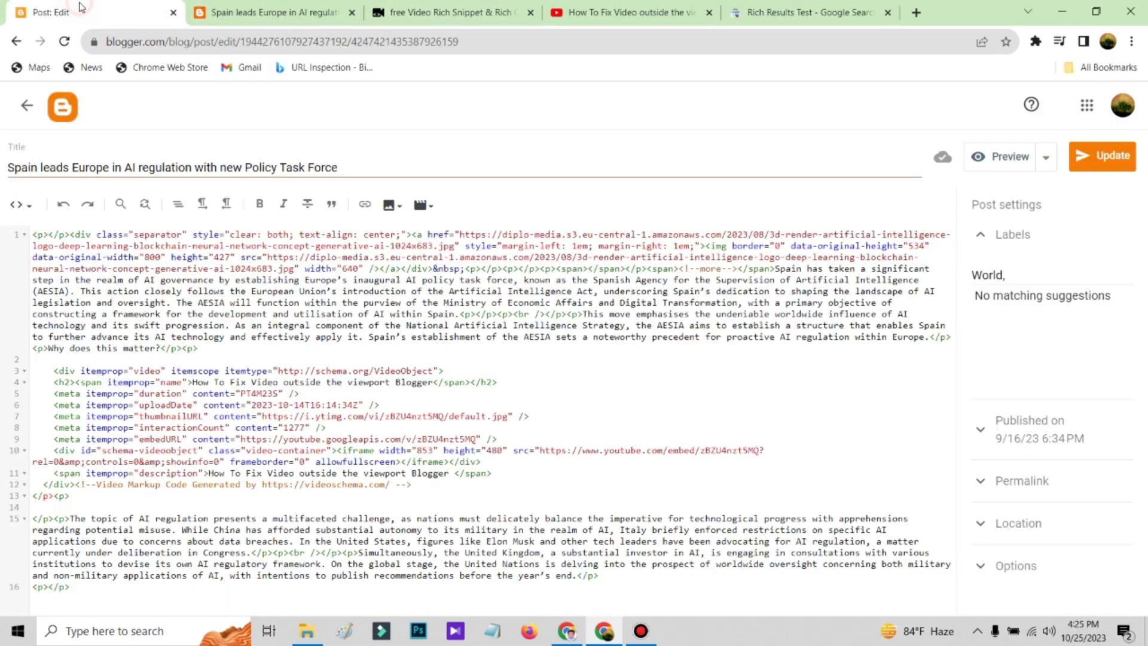
Step: Close the Blogger post editor for the posts list, then return to the Rich Results Test results
left_click(27, 110)
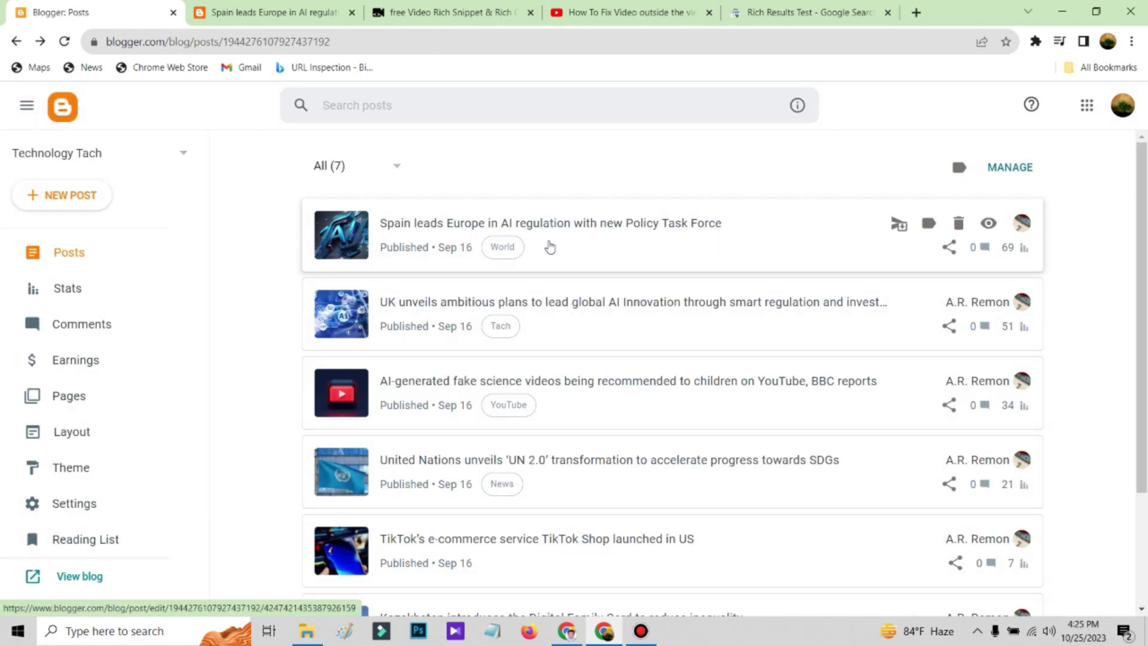
scroll(628, 383, "down", 2)
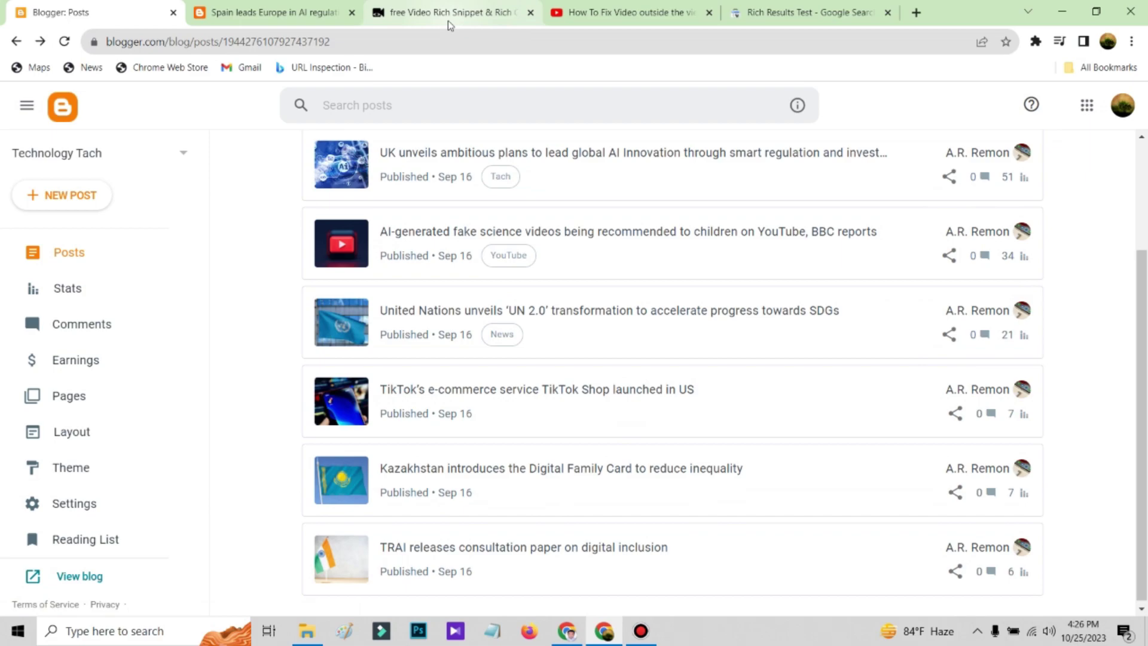
left_click(795, 13)
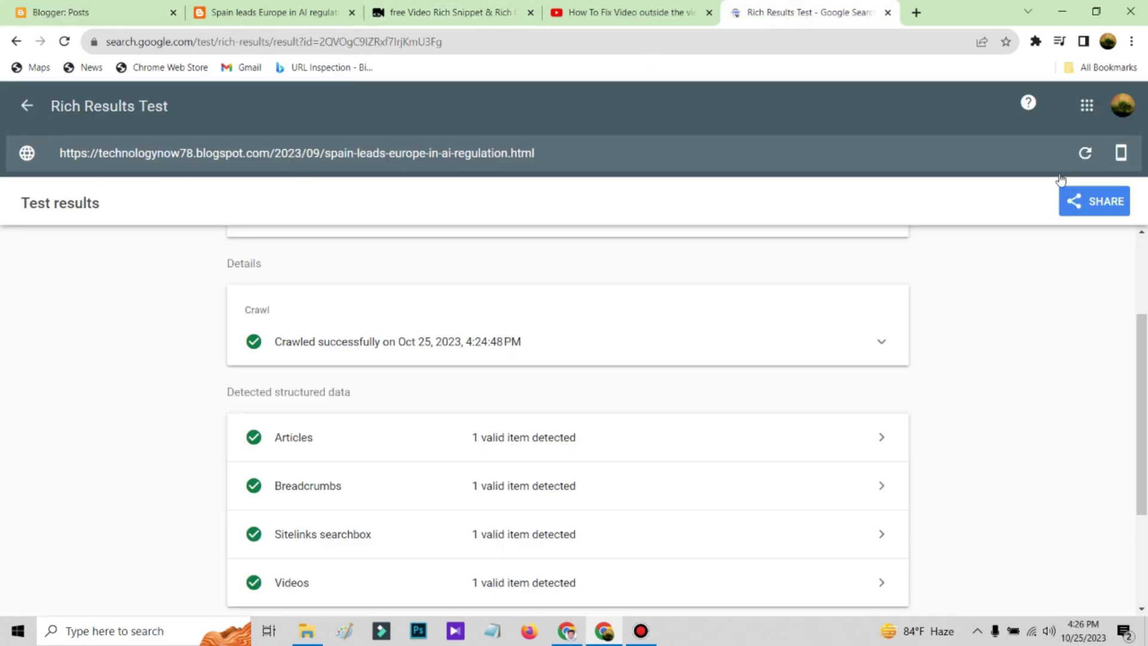
Step: Start a fresh live test of the Spain post's URL and bring up Search Console's video indexing report
left_click(1086, 154)
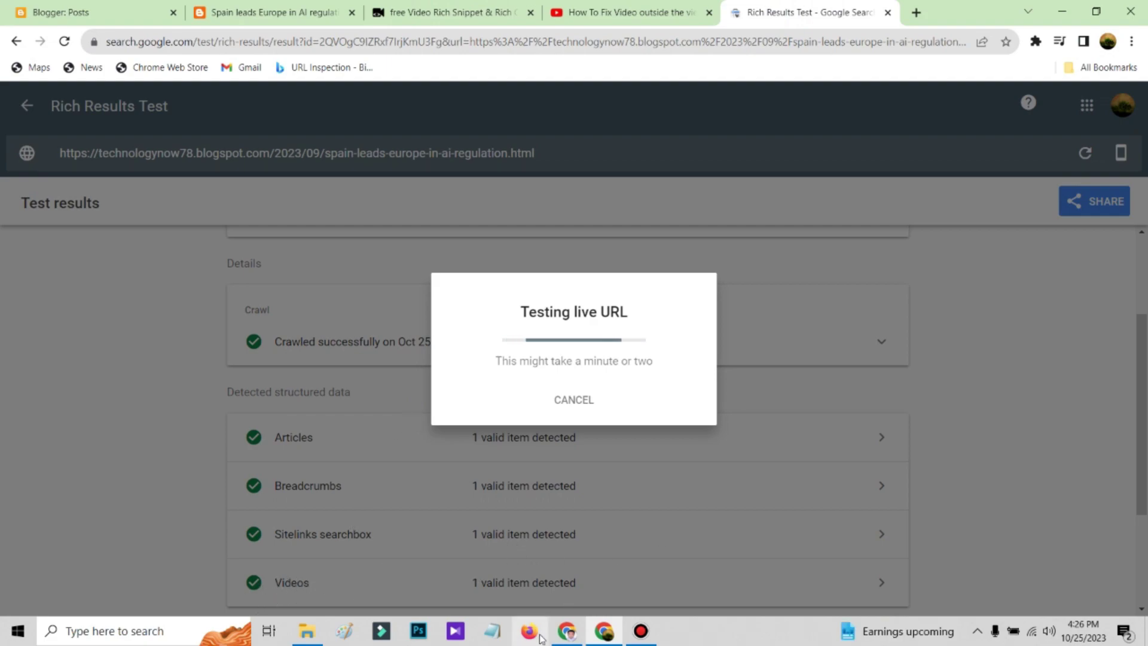
left_click(567, 631)
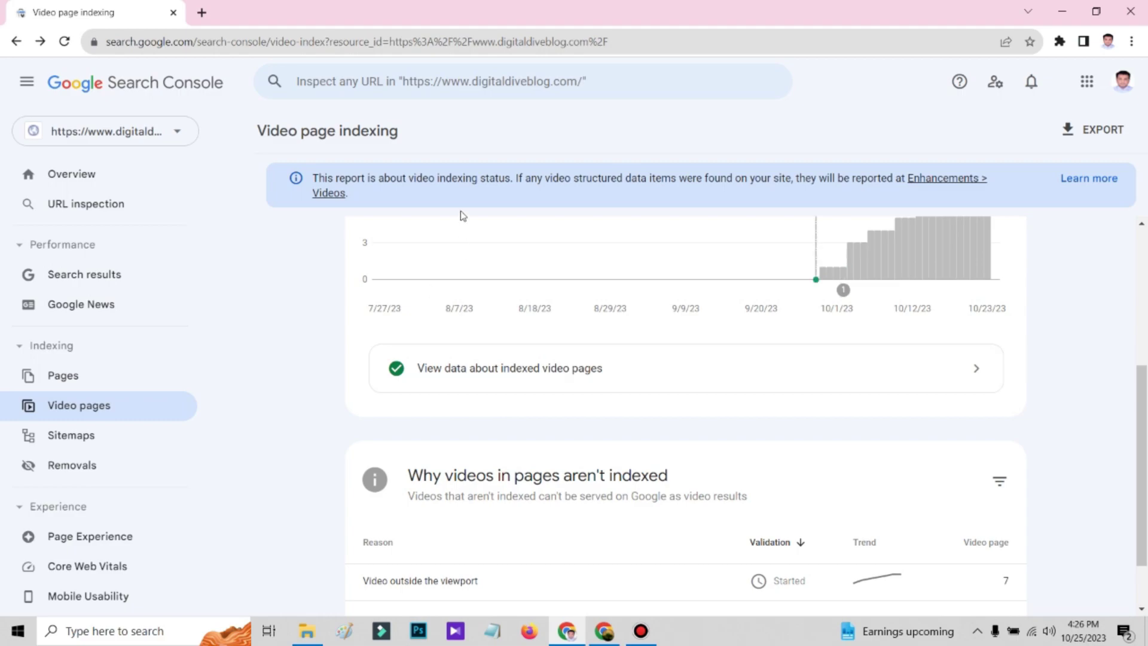
Step: Open the Video outside the viewport issue and view its validation progress
scroll(437, 299, "down", 2)
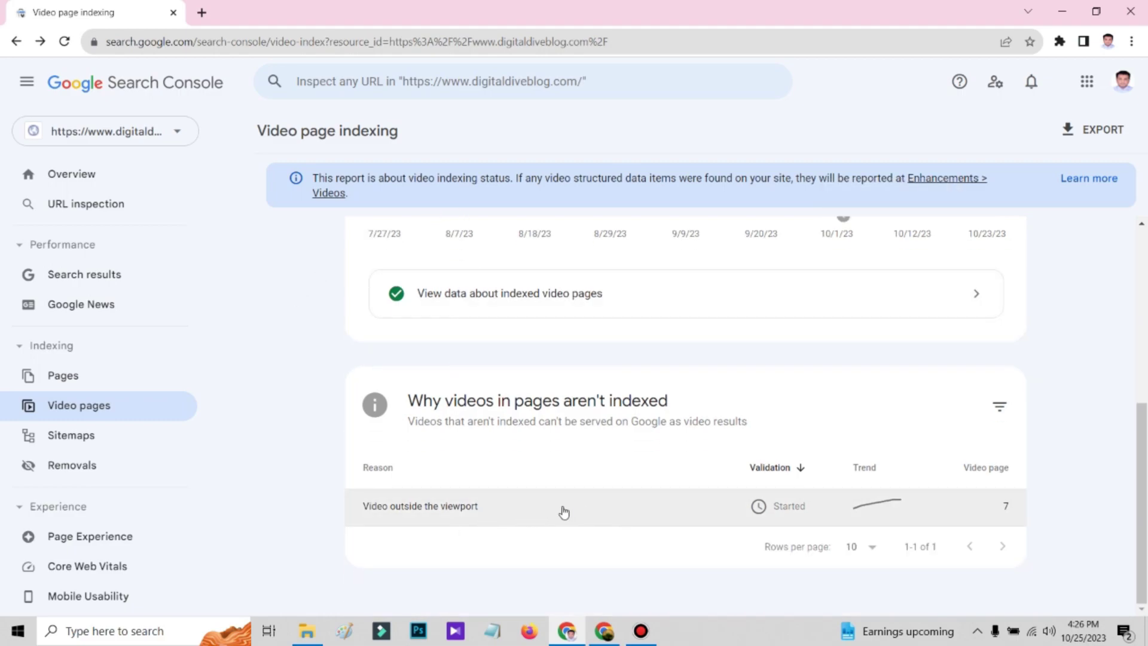
left_click(587, 508)
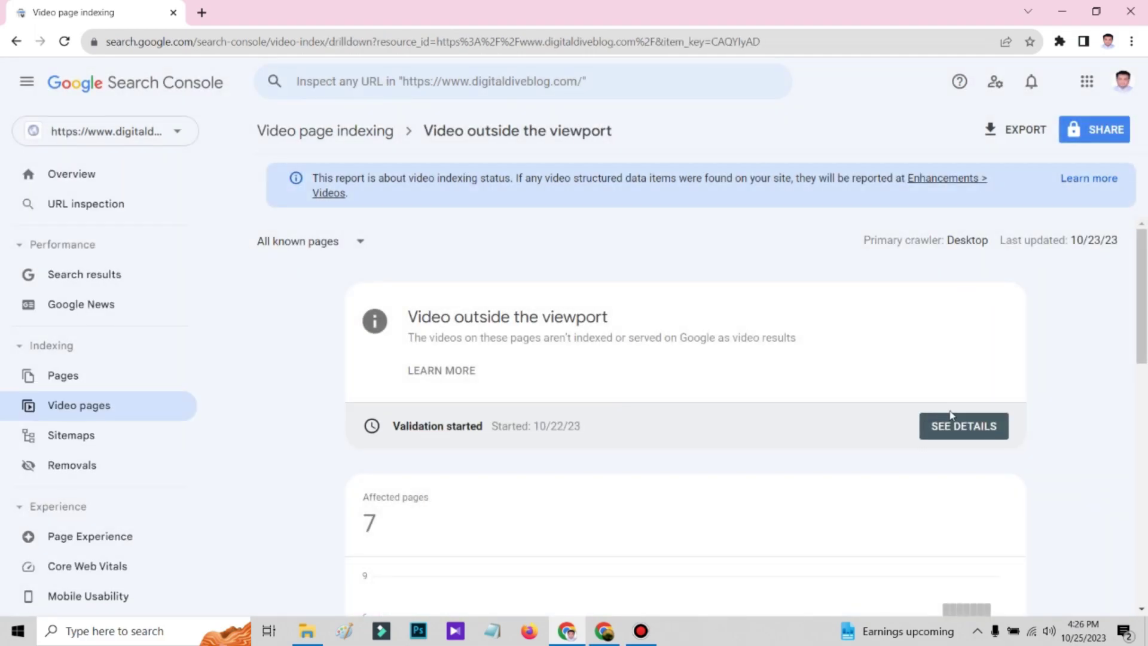
left_click(962, 428)
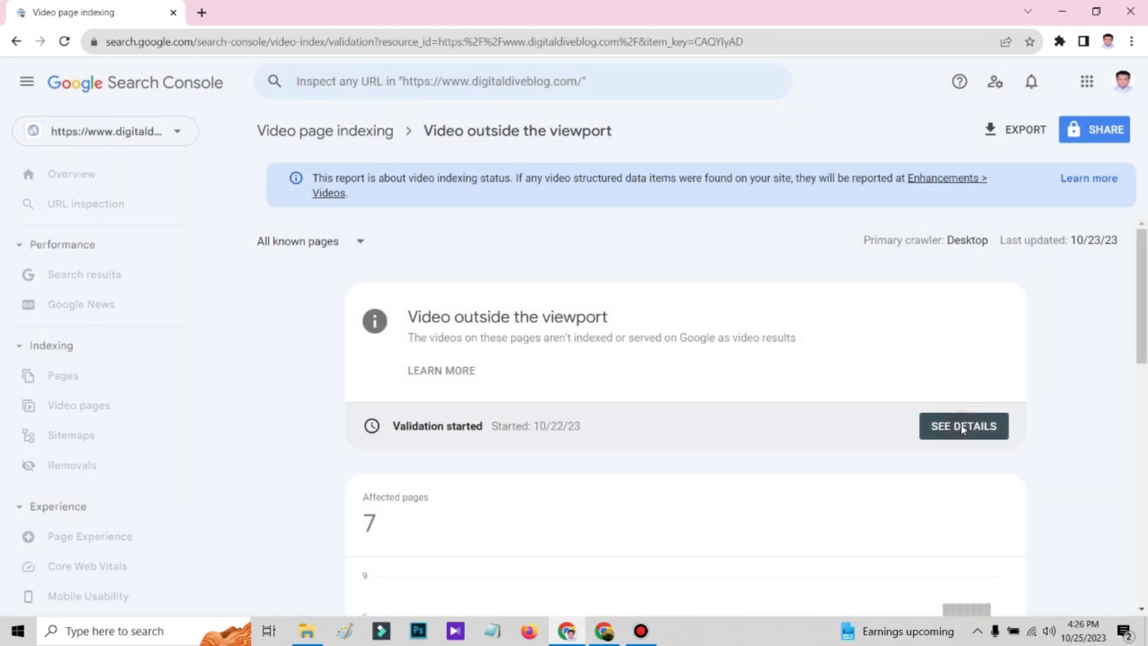
left_click(486, 131)
Step: Recheck the validation details (7 pending, 0 failed), then return to the Video page indexing report
scroll(658, 305, "down", 2)
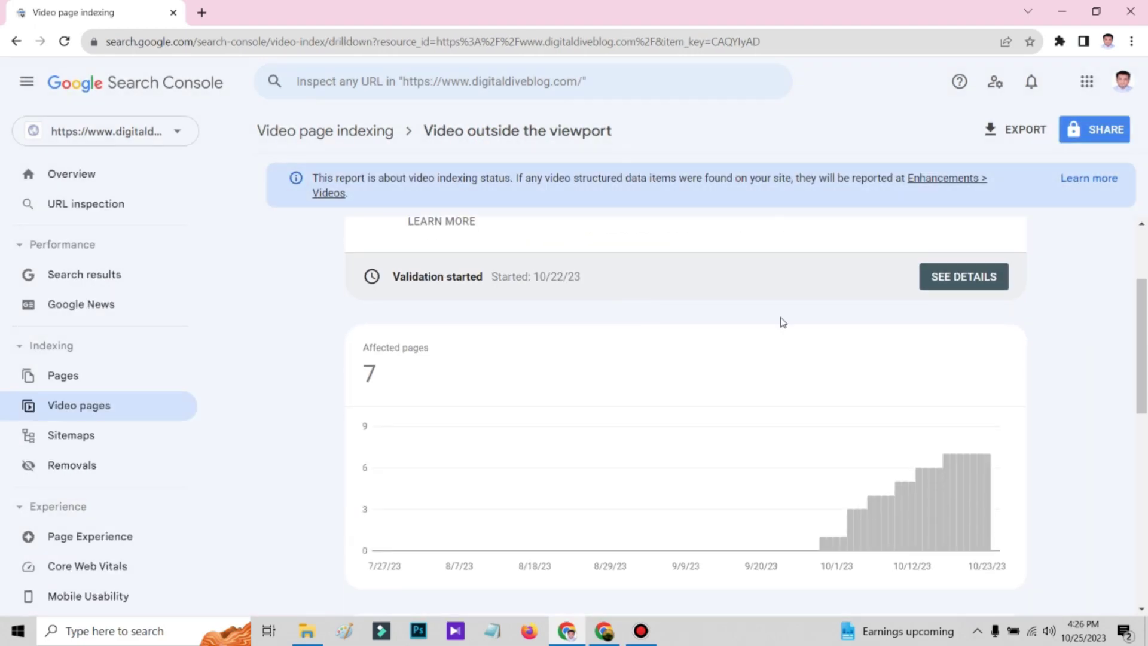
left_click(957, 277)
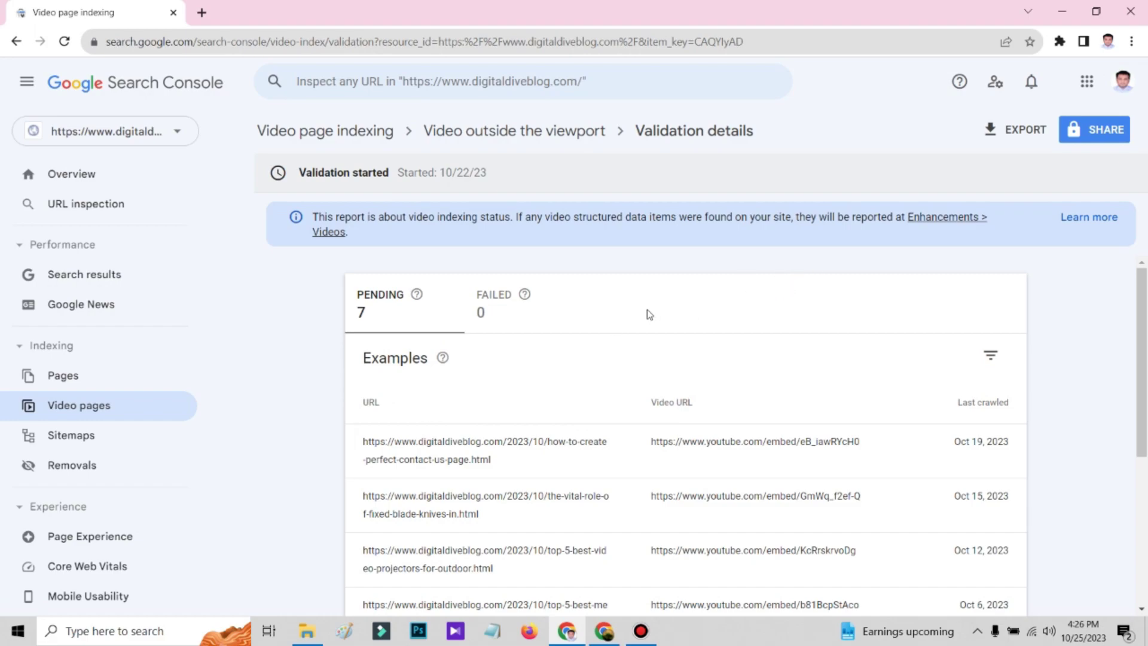
left_click(323, 132)
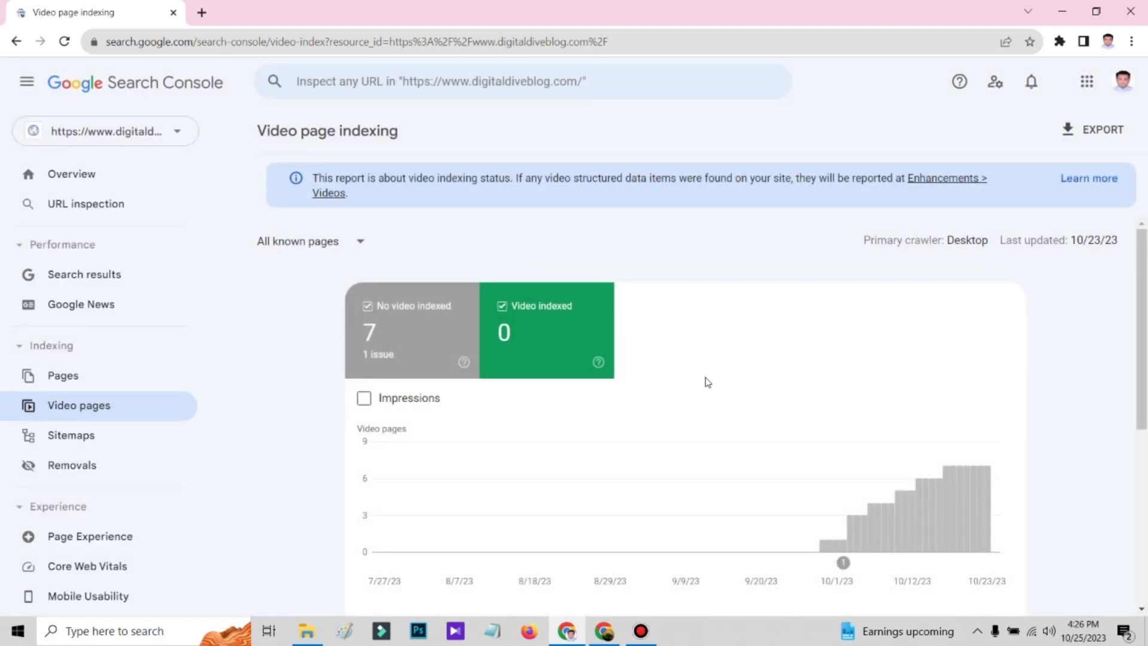
left_click(605, 634)
Step: Show the retest crawled at 4:26:05 PM and scroll to its valid Videos item
left_click(639, 634)
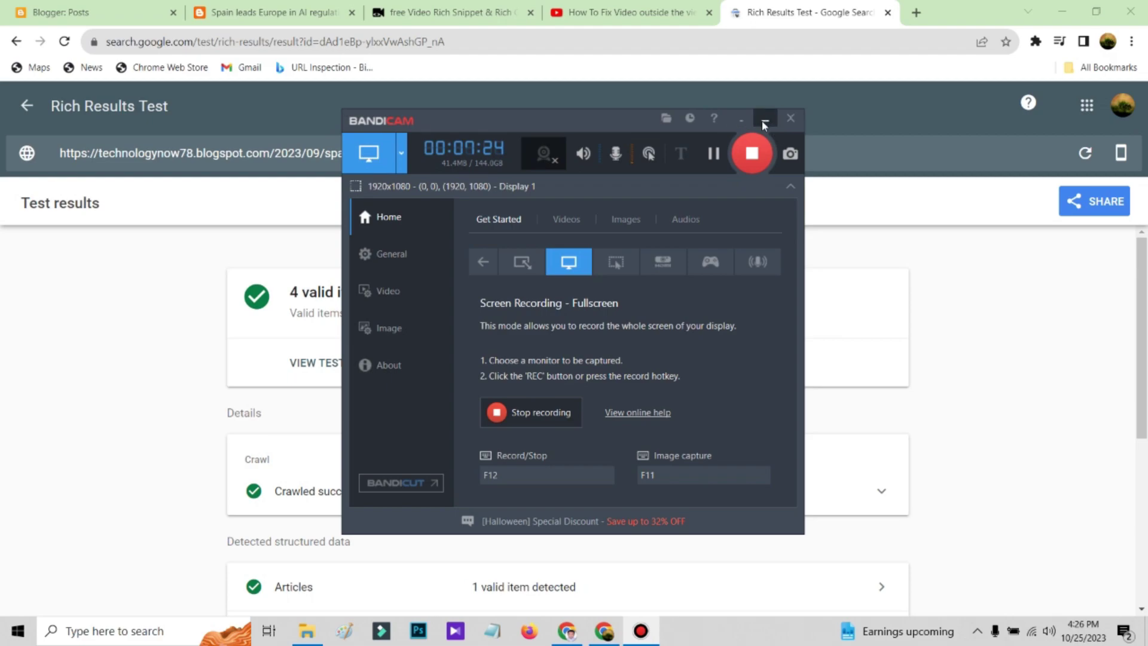
left_click(765, 119)
scroll(825, 287, "down", 1)
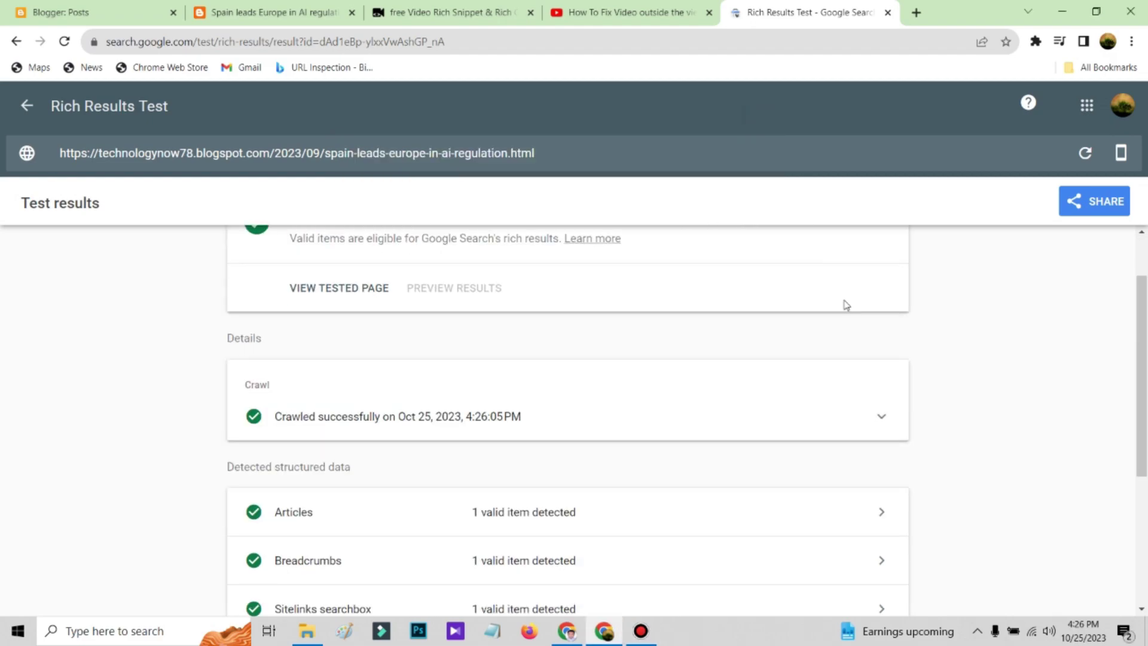
scroll(954, 400, "down", 1)
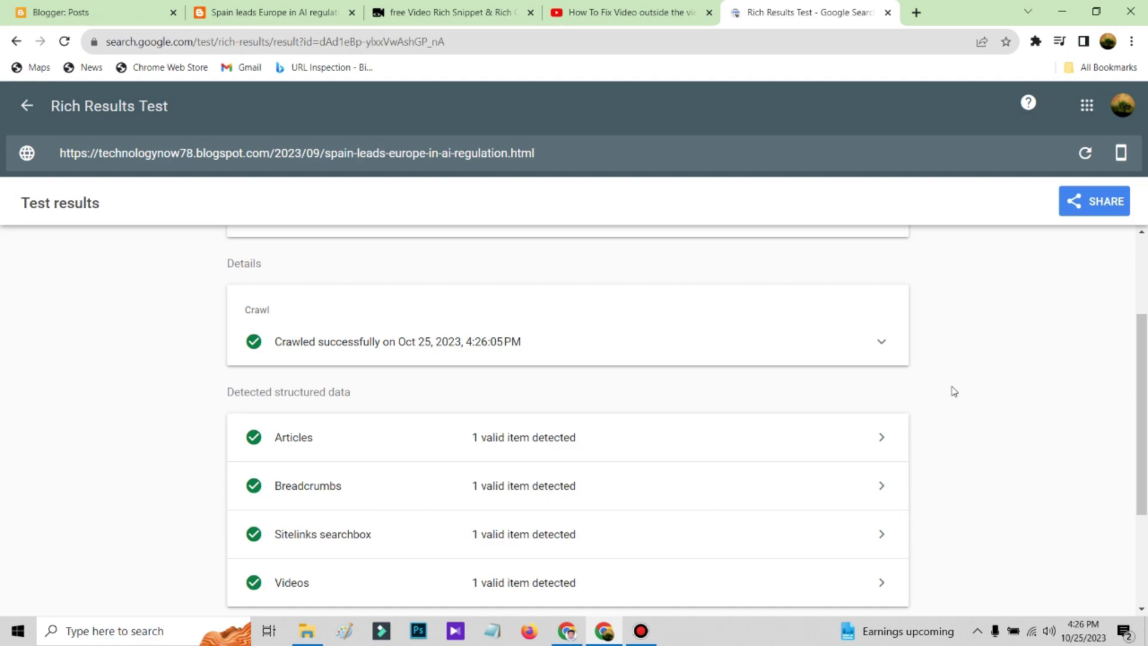
left_click(978, 392)
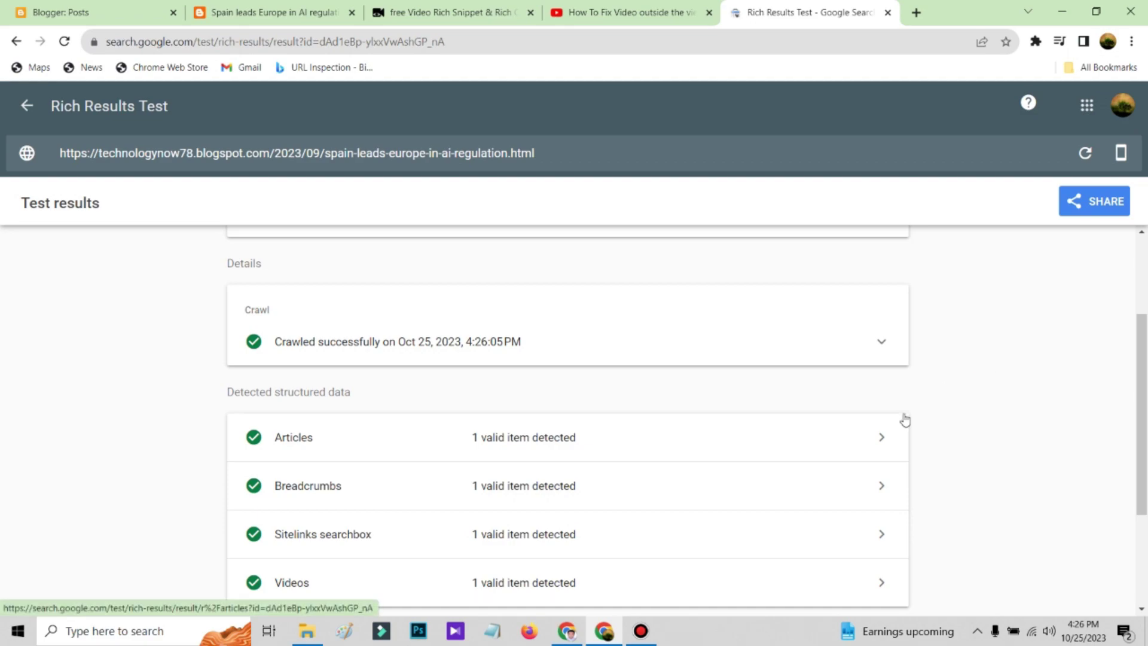